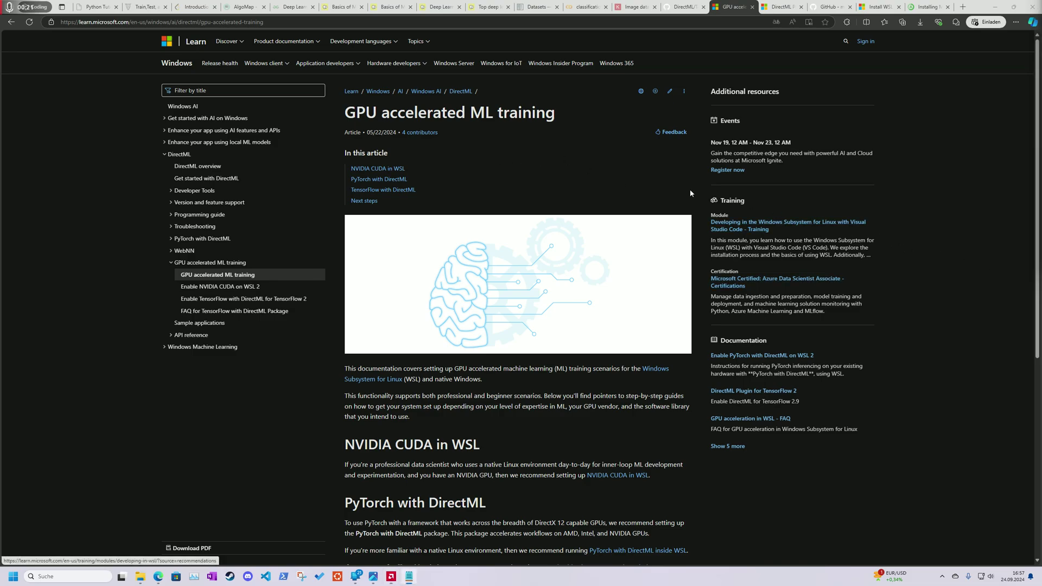
Step: Review the TensorFlow 2 DirectML and WSL install articles, then go to the Installing Miniconda page
left_click(781, 6)
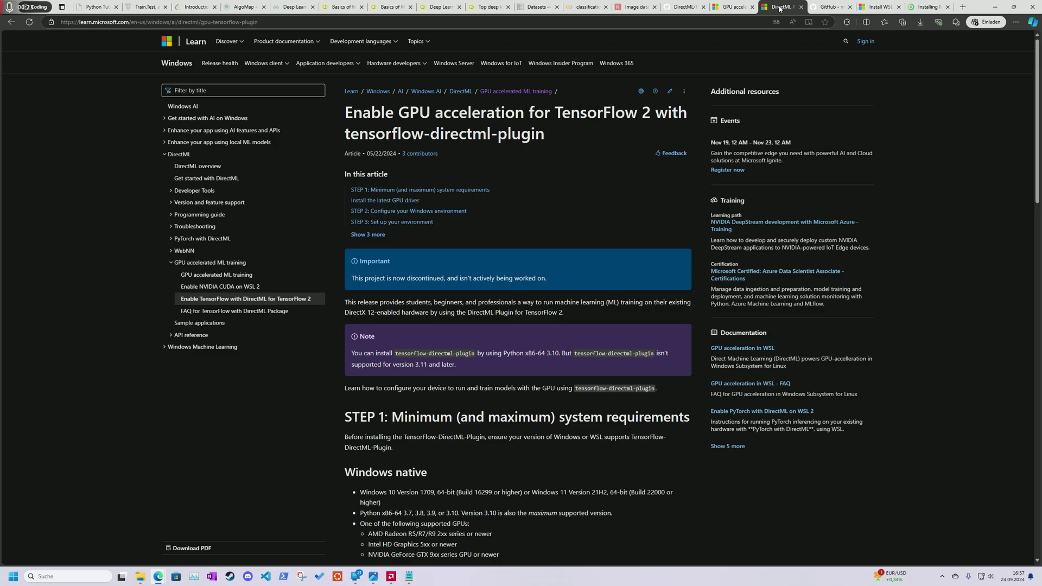
left_click(879, 6)
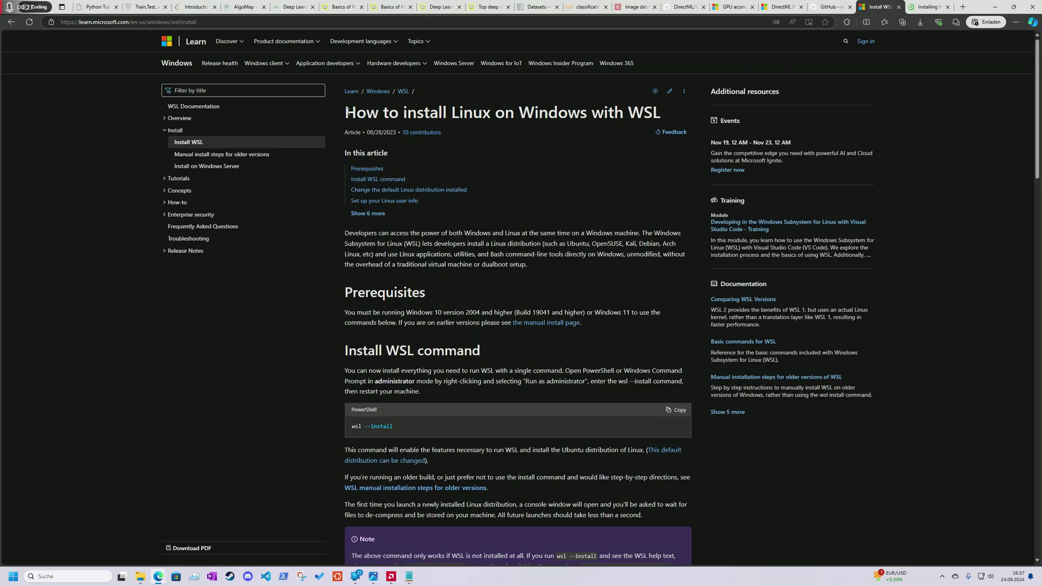
left_click_drag(346, 111, 663, 112)
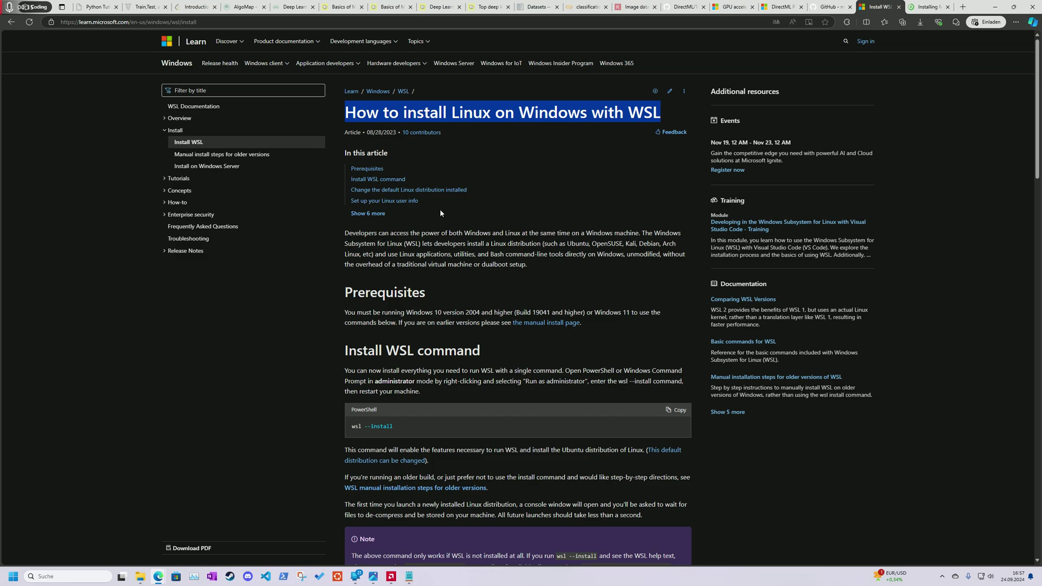
left_click(512, 164)
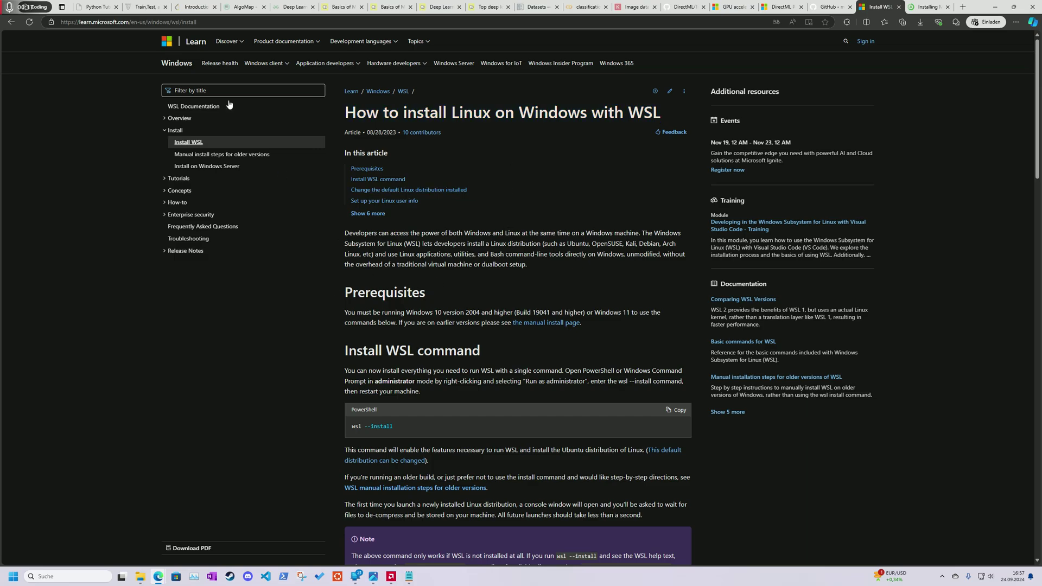
left_click(149, 23)
left_click(928, 7)
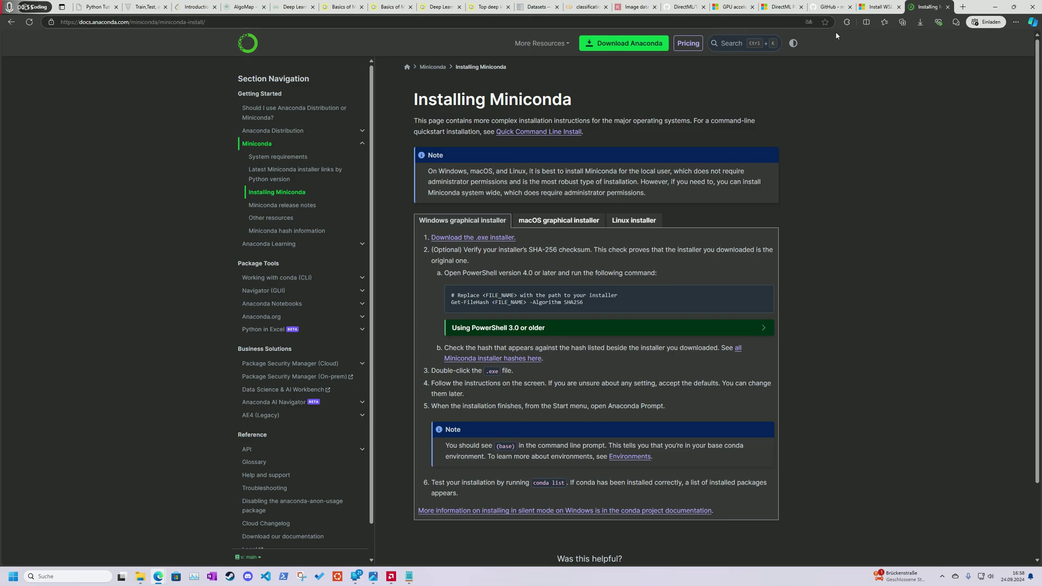
Step: Position the terminal showing the (base) conda prompt, then minimize it over the DirectML plugin article
left_click(733, 6)
left_click(780, 7)
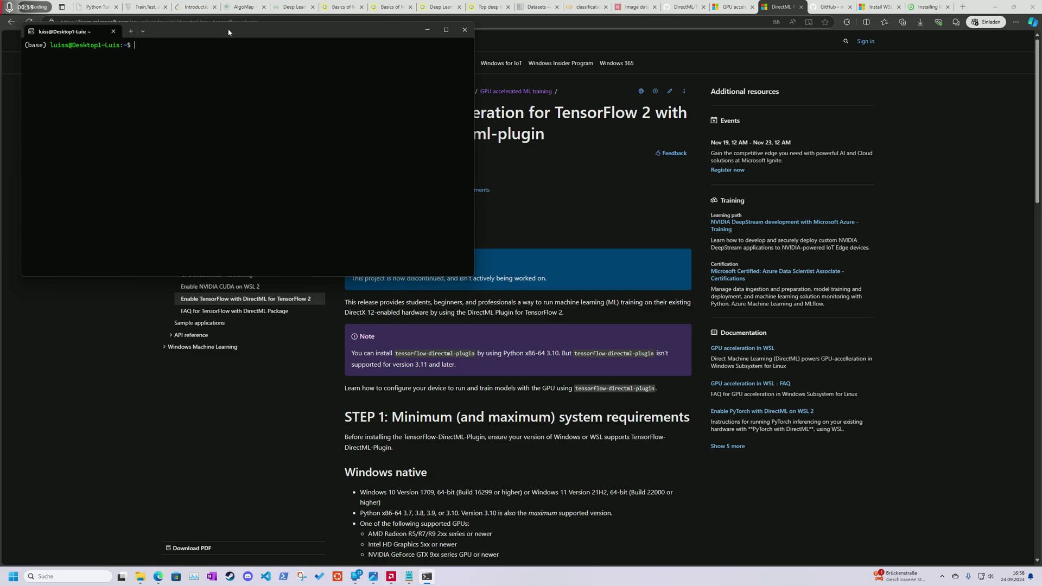
left_click_drag(226, 31, 572, 174)
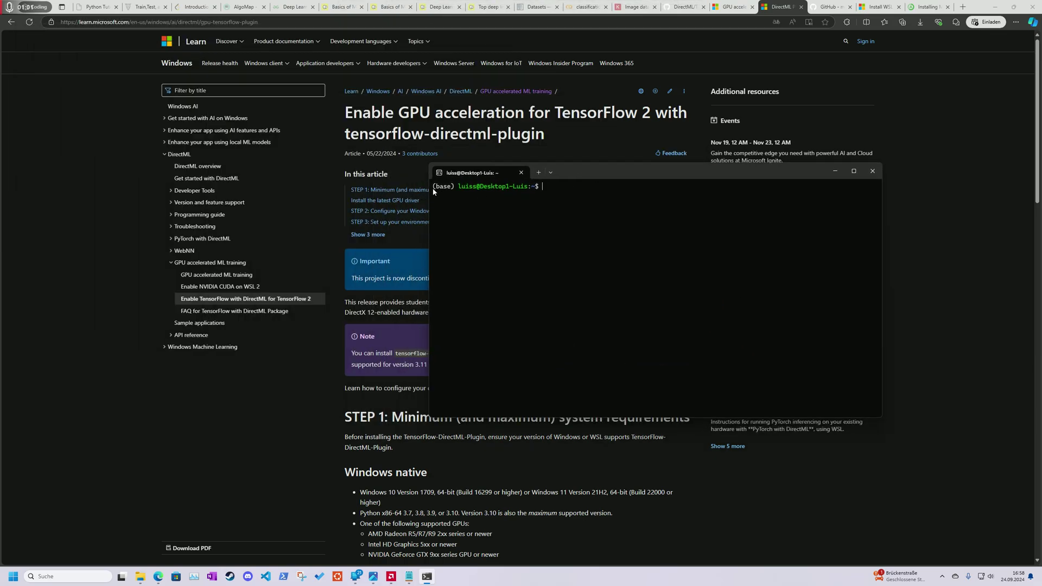
left_click_drag(433, 187, 456, 187)
left_click_drag(594, 168, 669, 216)
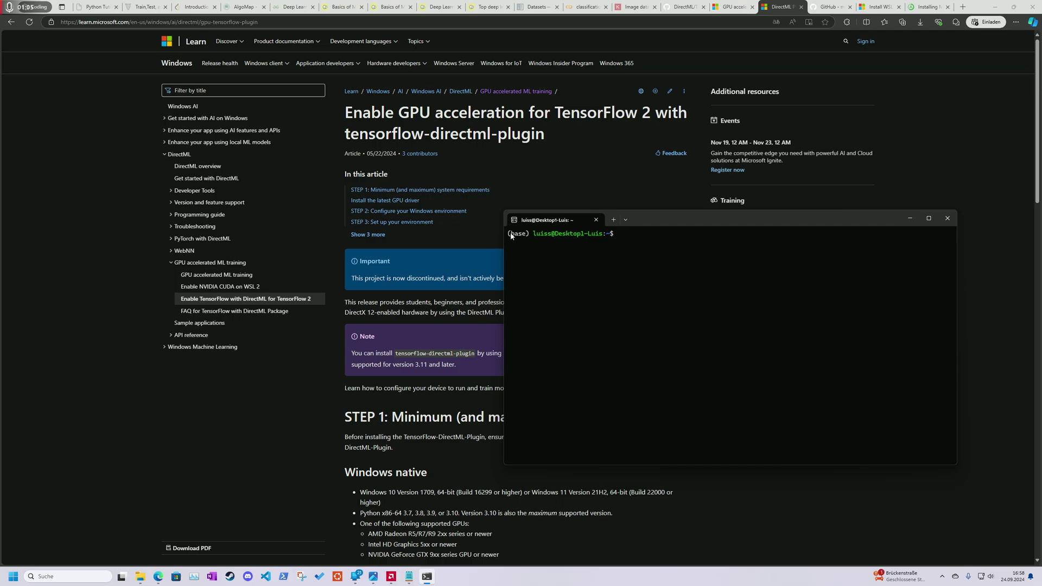
left_click_drag(508, 236, 532, 235)
left_click_drag(686, 219, 329, 138)
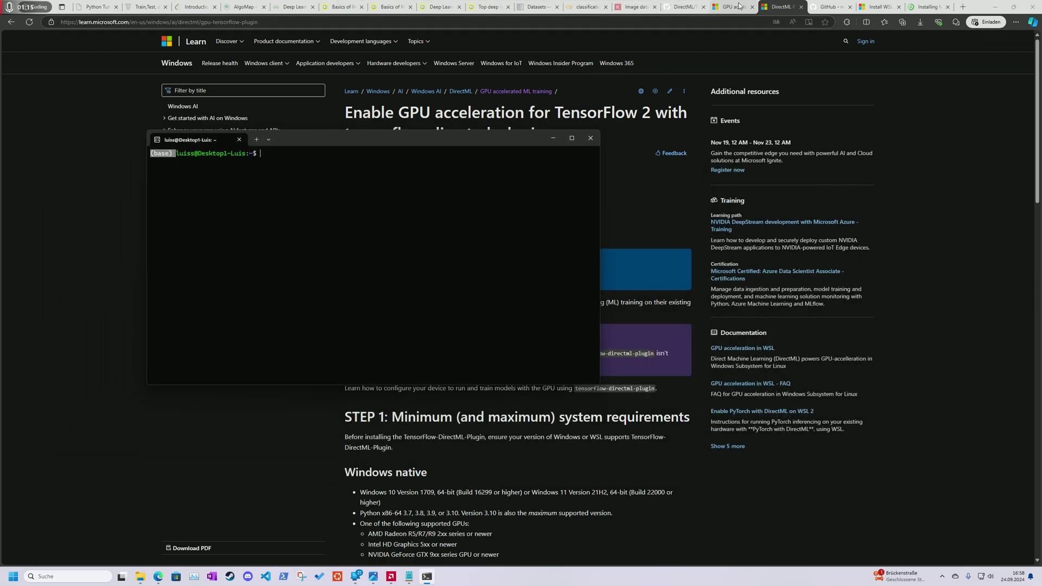
left_click_drag(547, 140, 438, 66)
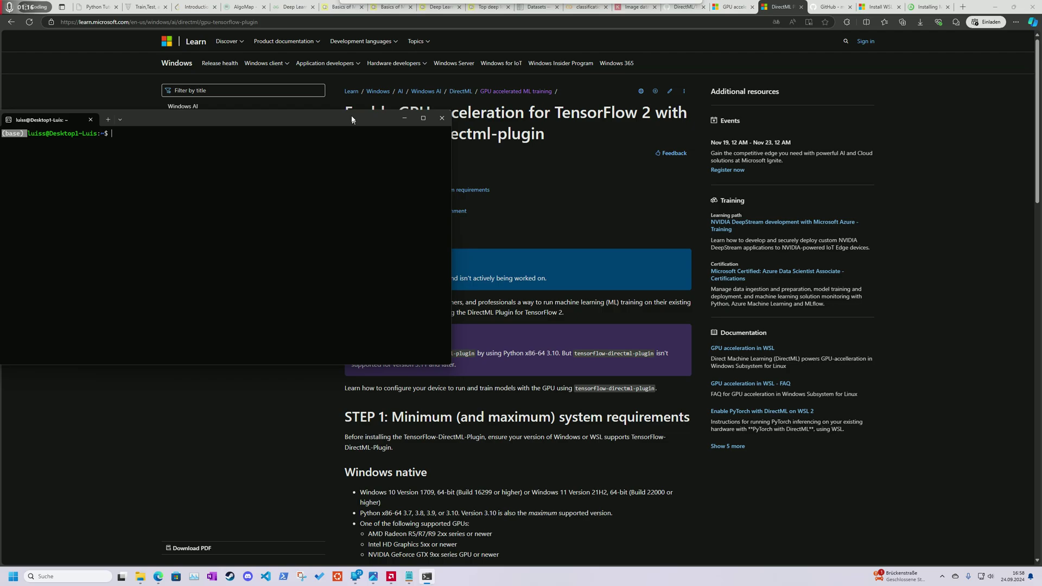
scroll(507, 381, "down", 2)
left_click(443, 65)
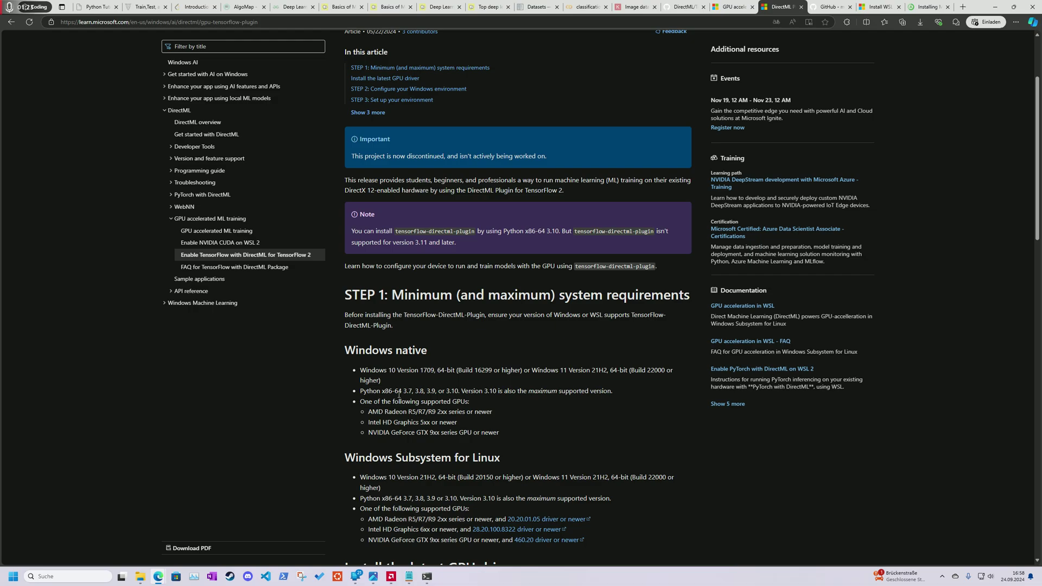
Step: Note the supported Python versions on Learn and confirm 3.5–3.7 in the tensorflow-directml GitHub README
left_click_drag(361, 392, 460, 393)
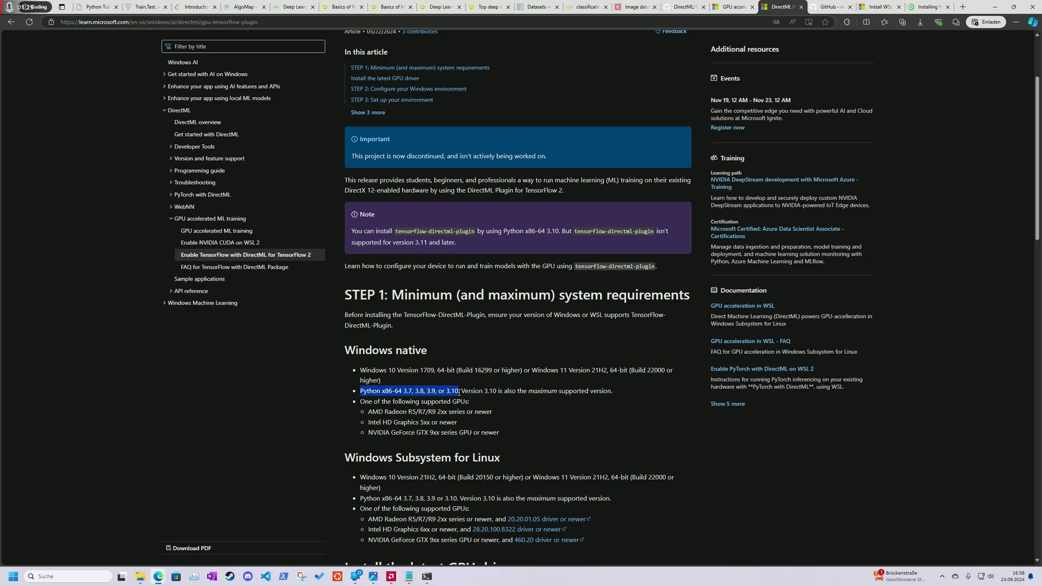
left_click(498, 403)
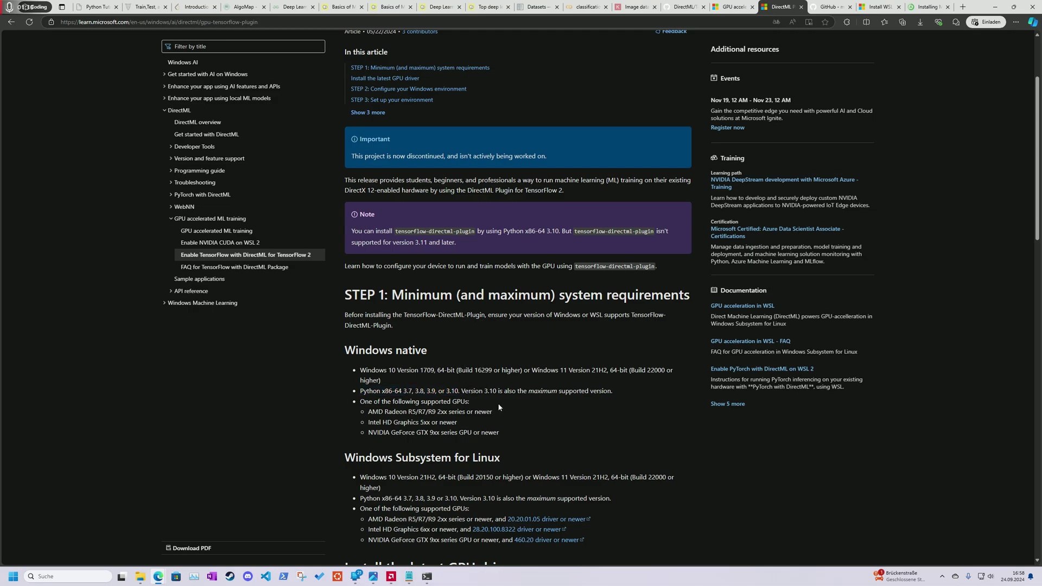
left_click(829, 7)
scroll(326, 327, "down", 5)
scroll(325, 326, "down", 5)
scroll(320, 267, "down", 4)
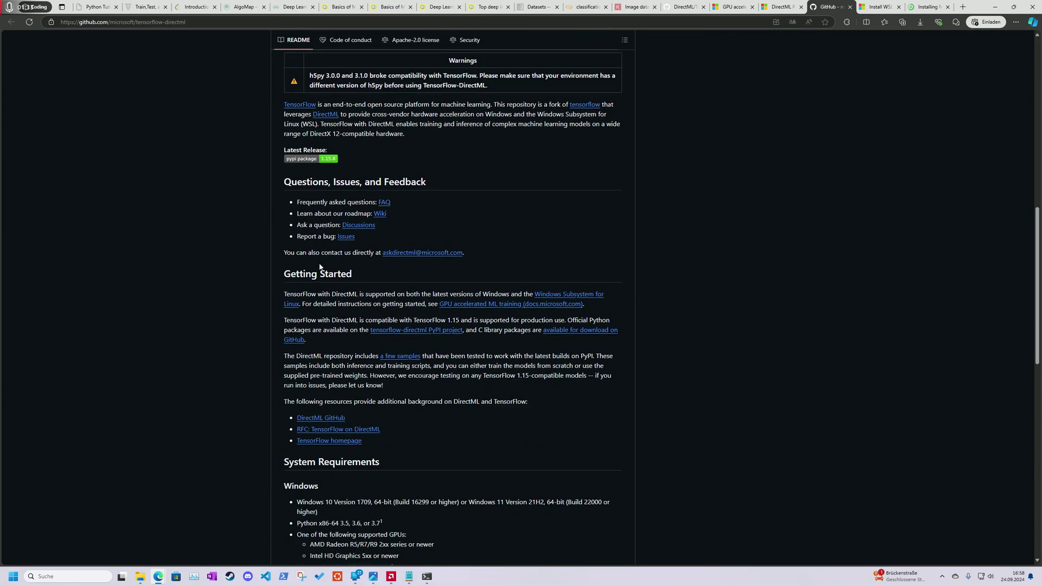
scroll(320, 266, "down", 3)
scroll(320, 267, "down", 1)
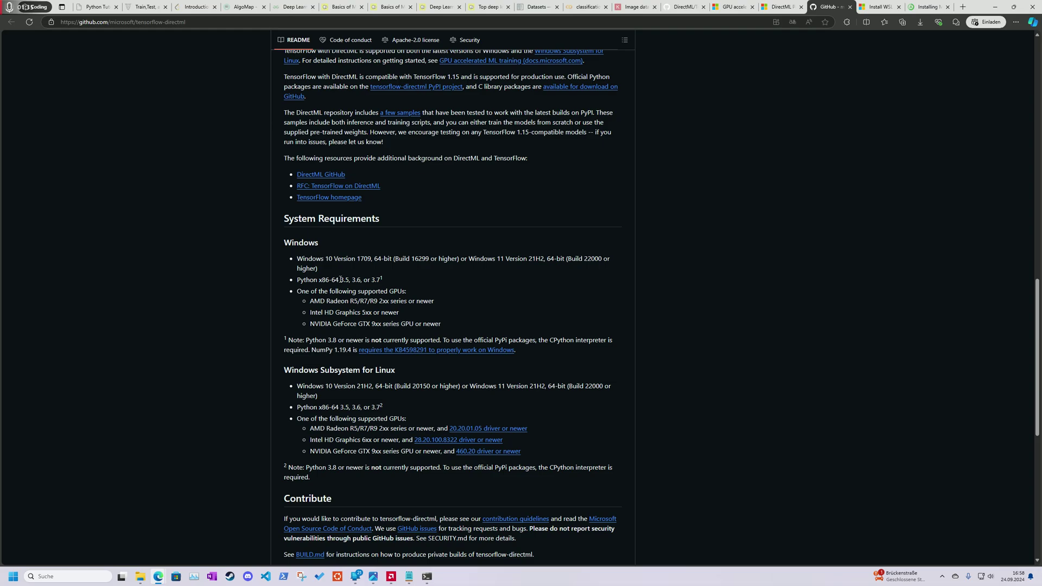
left_click_drag(340, 280, 380, 281)
left_click(394, 318)
left_click_drag(371, 279, 381, 280)
Step: Run conda create --name tfdml_plugin python=3.7 and confirm installing the listed packages
left_click(427, 577)
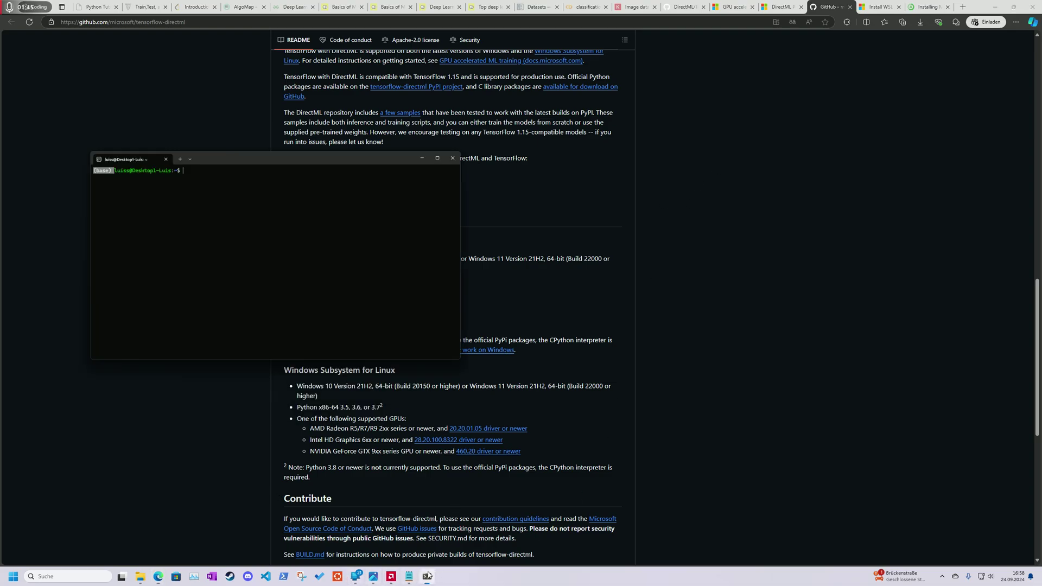
left_click_drag(309, 101, 472, 150)
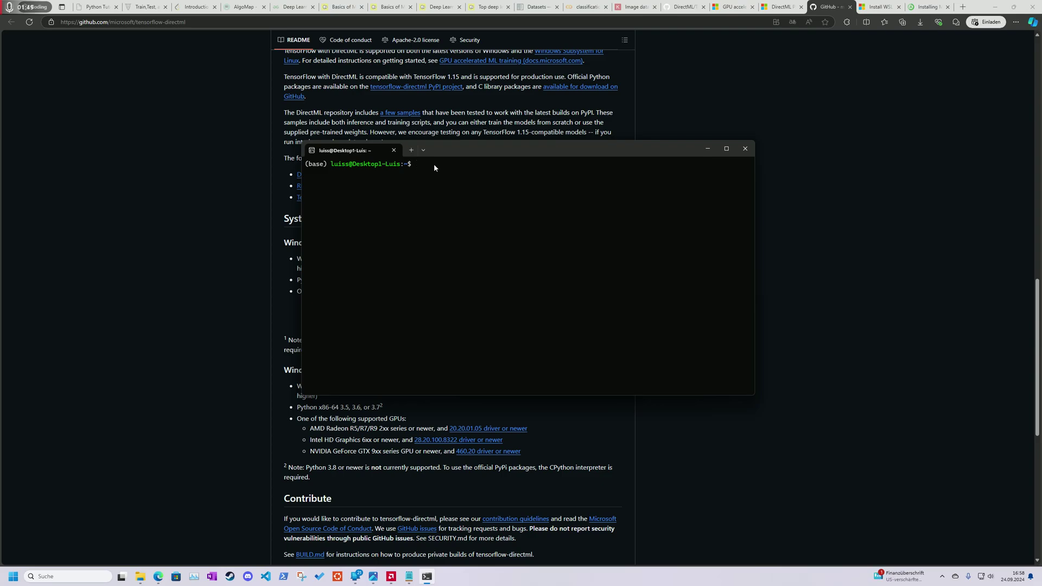
type("conda")
type("reate ")
type("ame ")
type("tfdml")
type("plugi")
type(" p")
type("yth")
type("3.")
type("7")
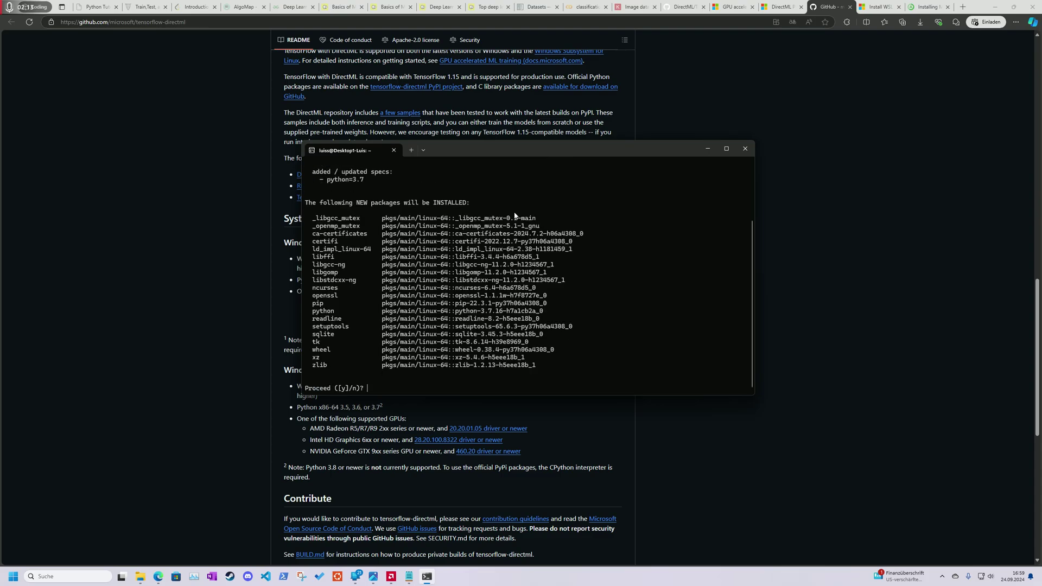
type("y")
key("Return")
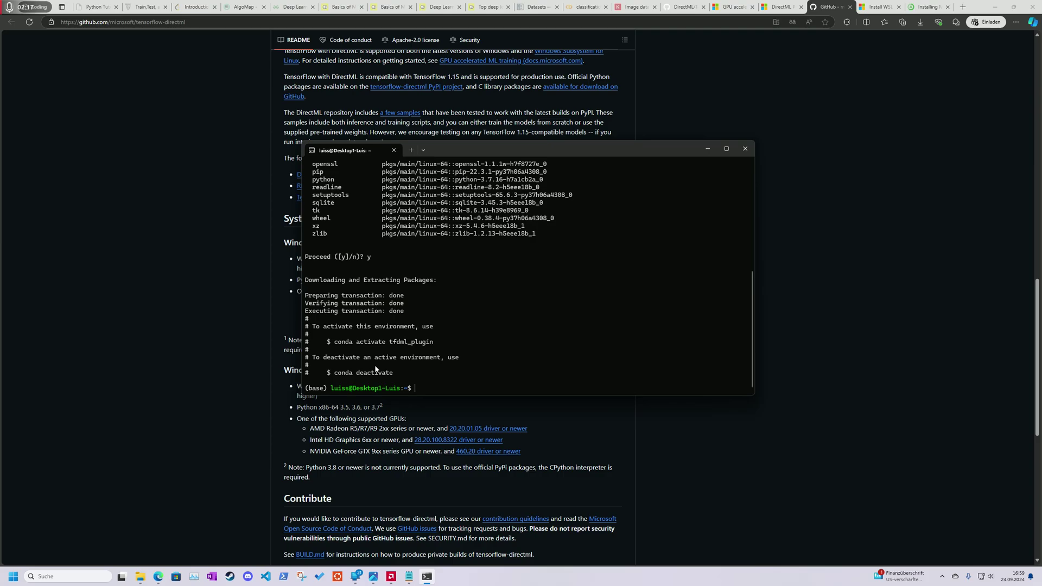
left_click_drag(335, 373, 395, 375)
left_click(344, 321)
left_click_drag(332, 342, 434, 344)
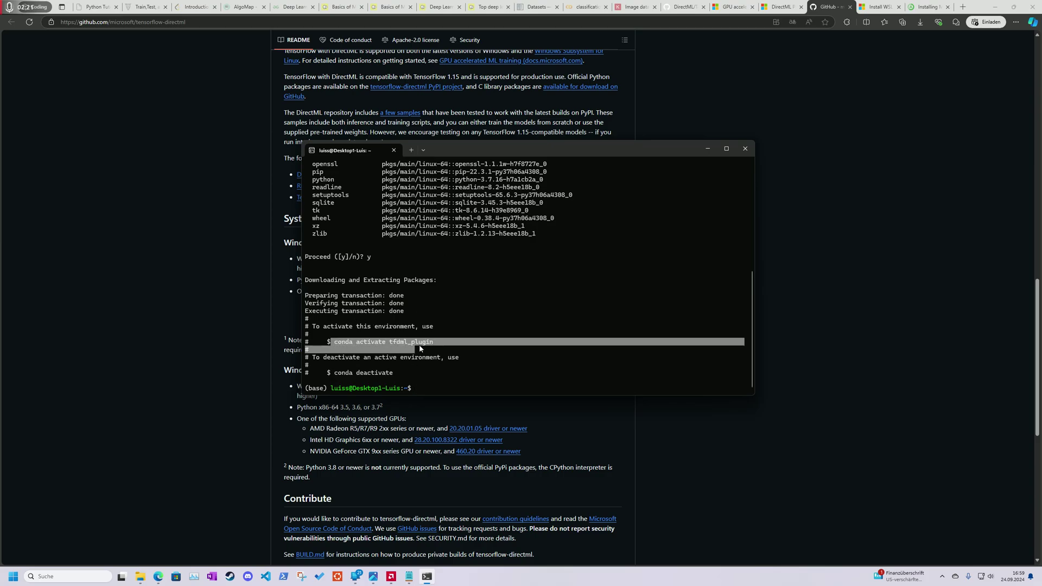
Step: Run conda activate tfdml_plugin so the prompt shows the tfdml_plugin label
left_click(418, 387)
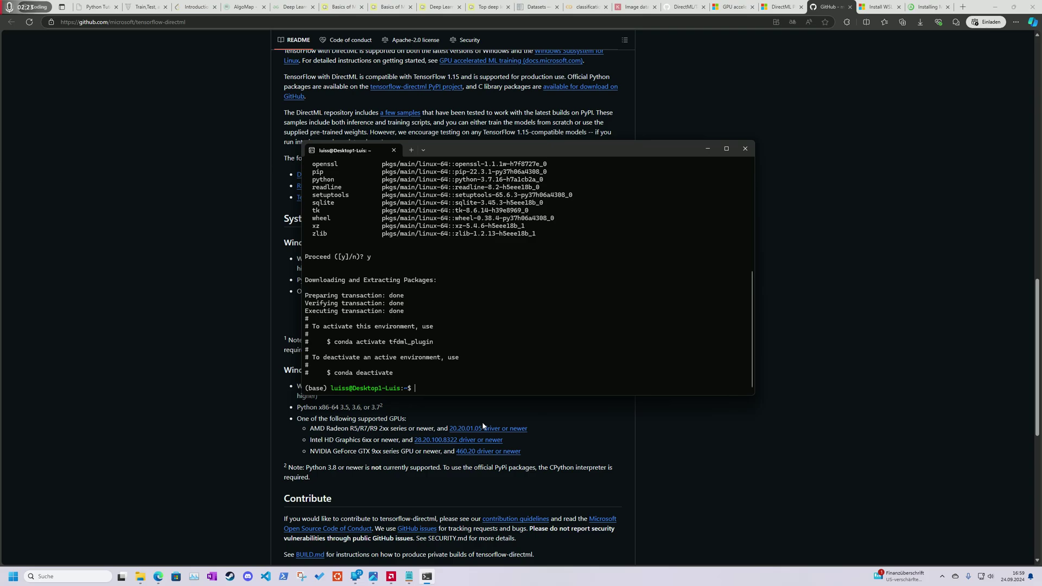
type("conda activate tfdml_plu")
type("gin")
key("Return")
left_click_drag(306, 389, 356, 388)
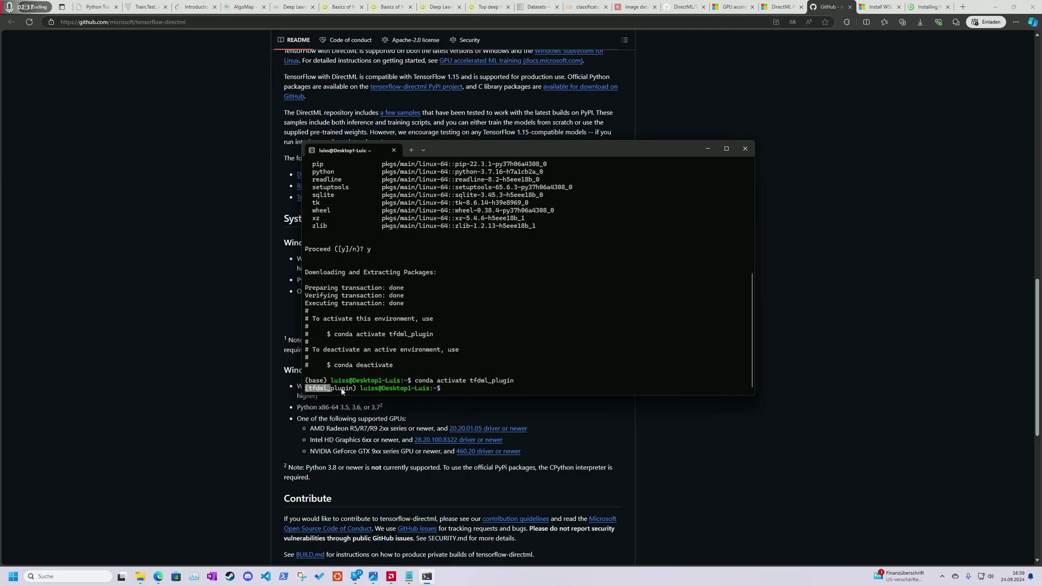
left_click(474, 392)
Step: Run pip install tensorflow-cpu, installing tensorflow-cpu 2.11 with its dependencies
left_click_drag(582, 147, 672, 146)
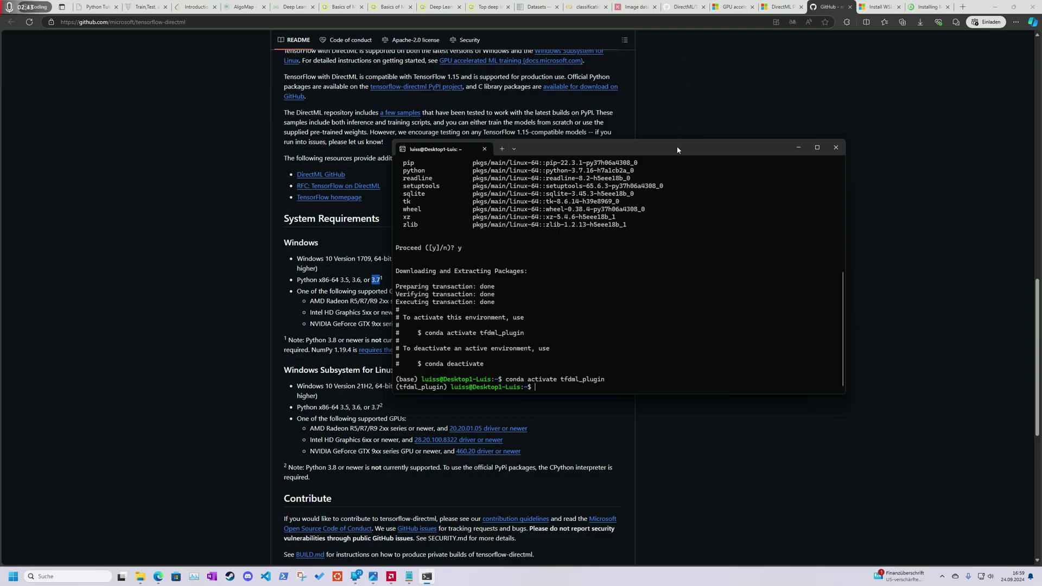
type("pip")
type(" install ")
type("tensorflo")
type("w-c")
type("pu")
key("Return")
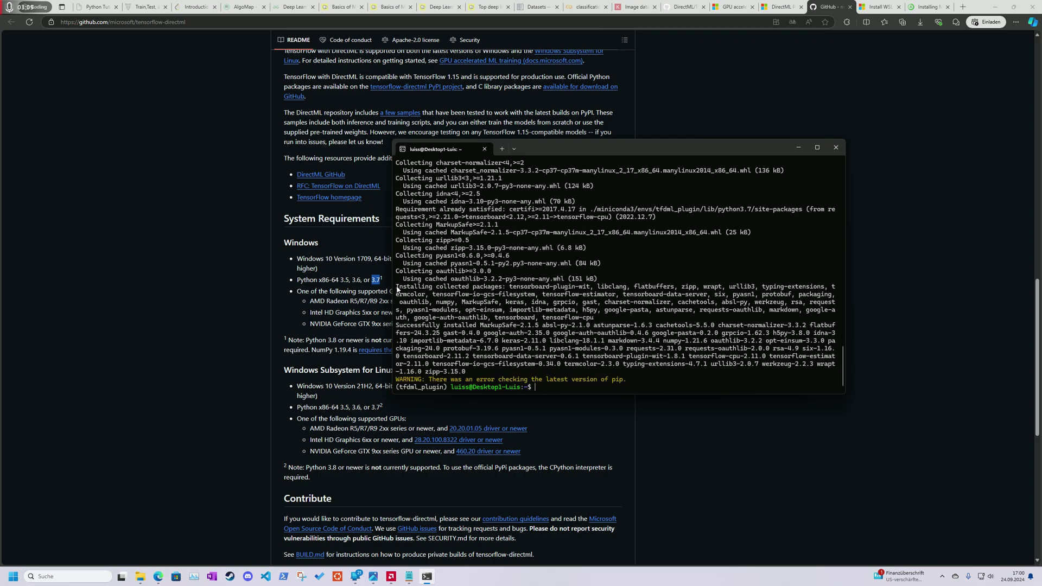
left_click_drag(397, 325, 708, 357)
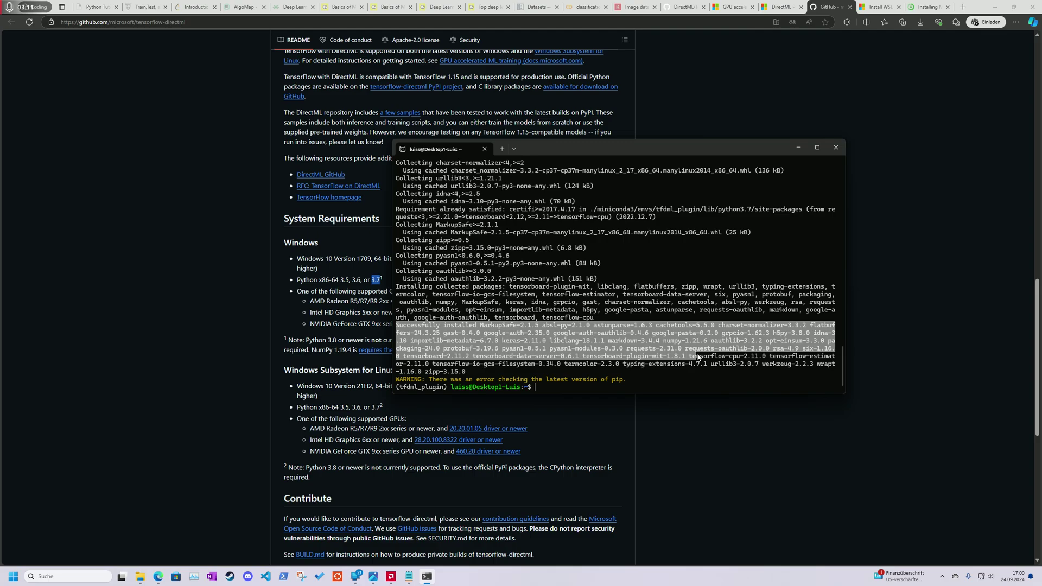
Step: Run pip install tensorflow-directml-plugin, getting plugin 0.4.0 with tensorflow-cpu 2.10.0
left_click(541, 387)
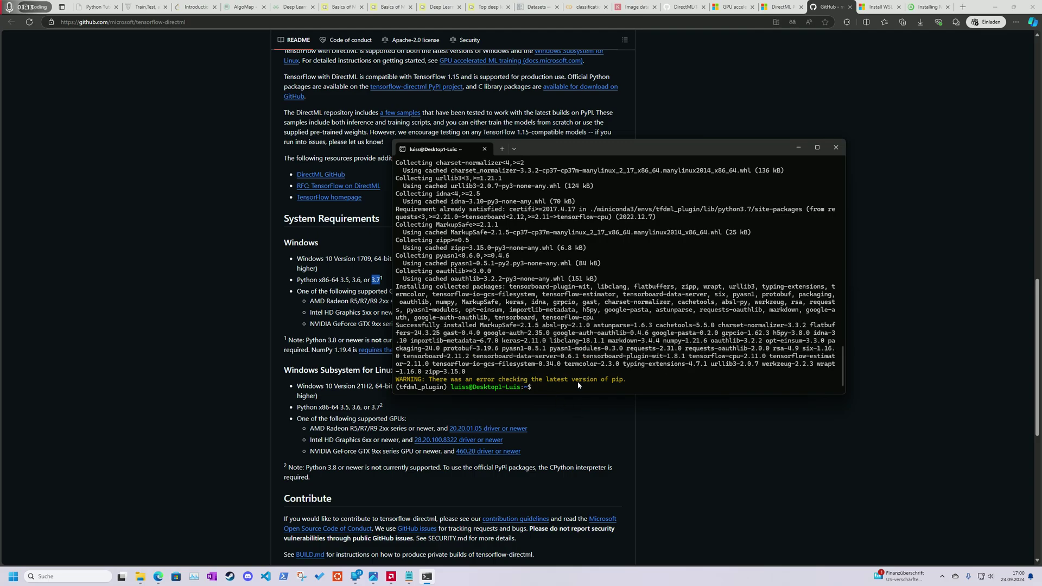
type("pip")
type(" install ")
type("tens")
type("flow-d")
type("irect")
type("ml-")
type("plug")
type("in")
key("Return")
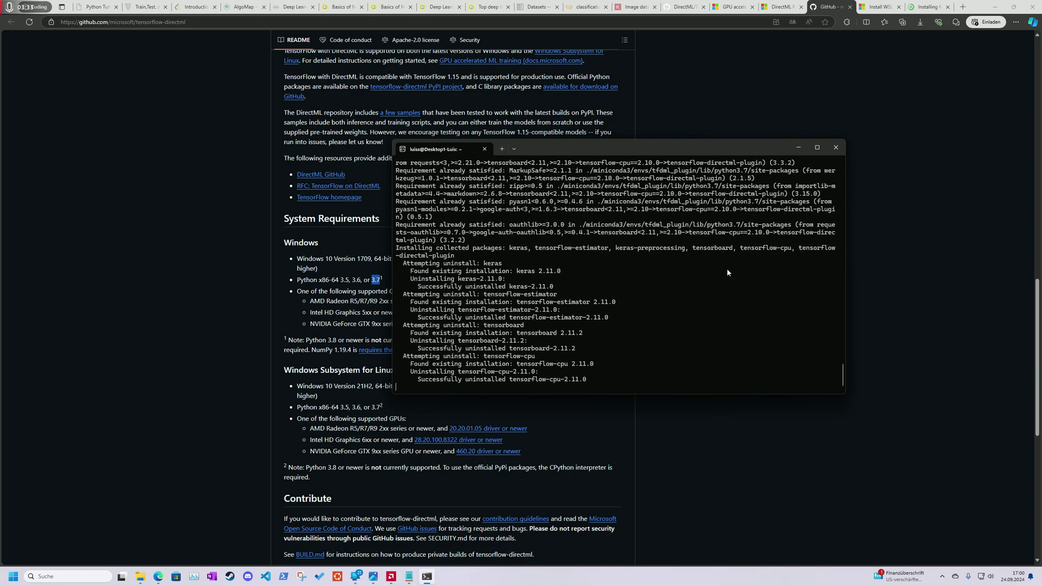
left_click_drag(635, 155, 577, 145)
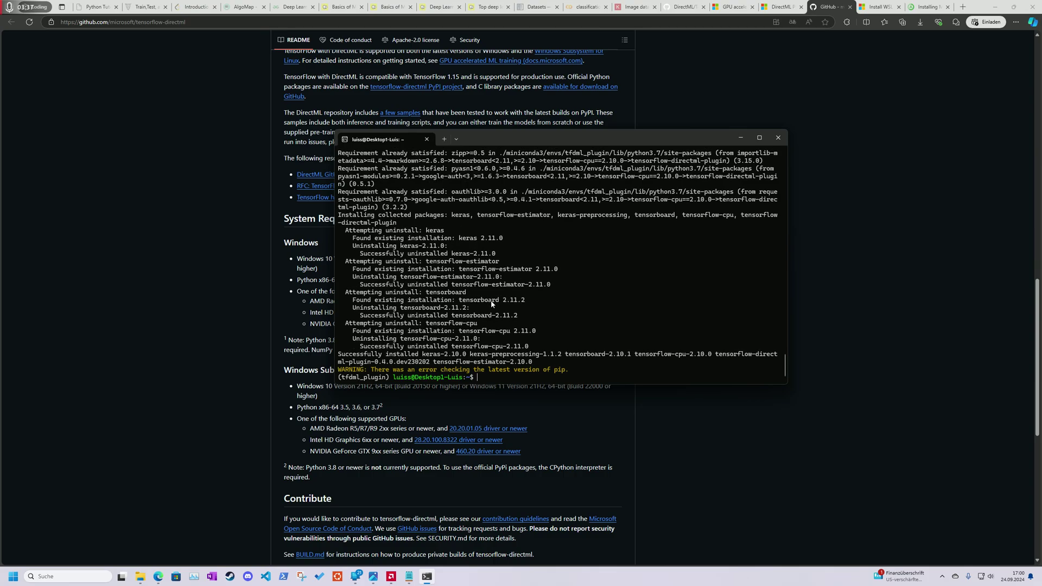
left_click_drag(341, 356, 562, 362)
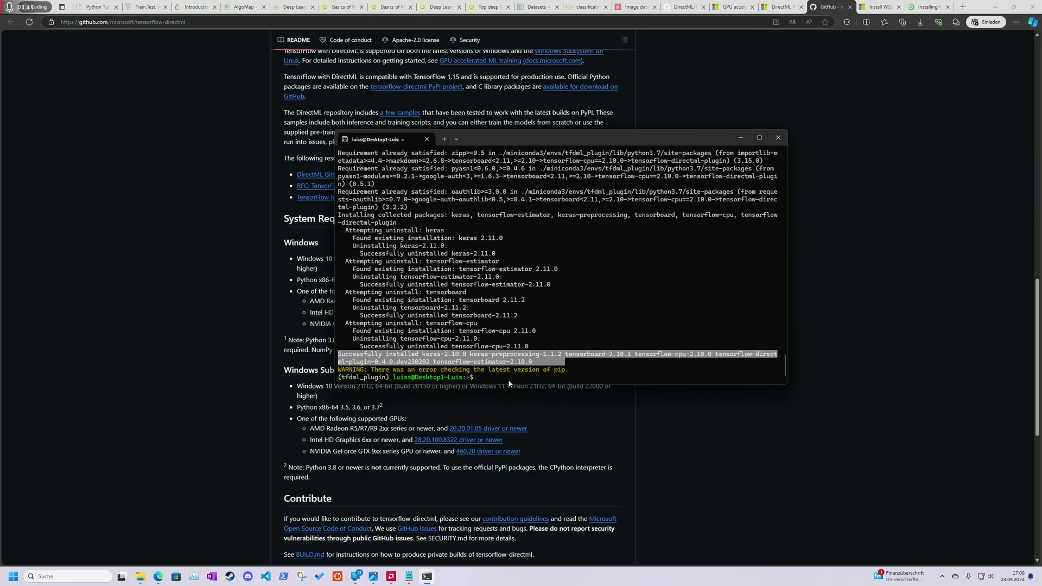
left_click(488, 376)
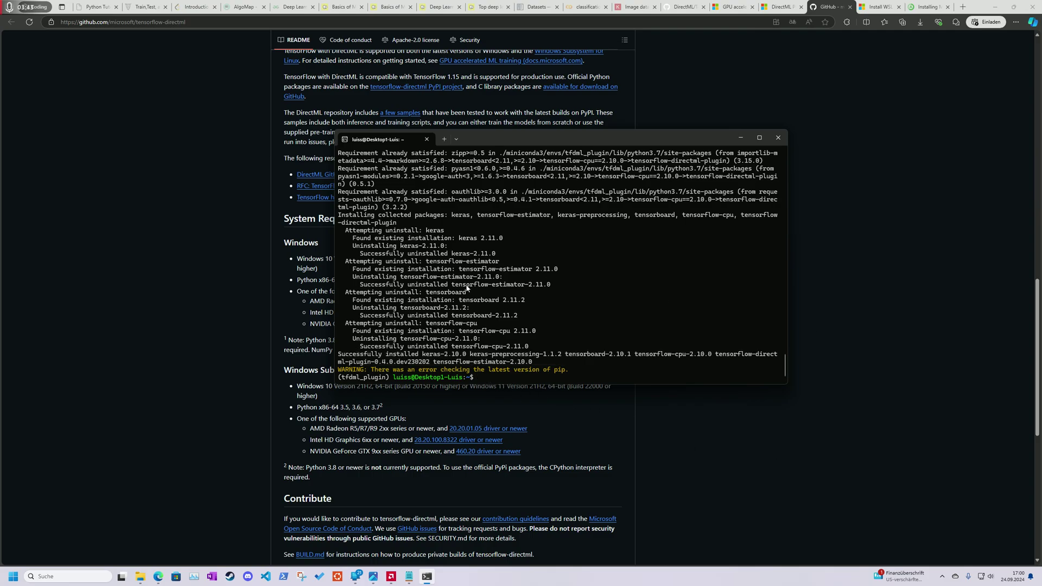
left_click_drag(486, 137, 558, 139)
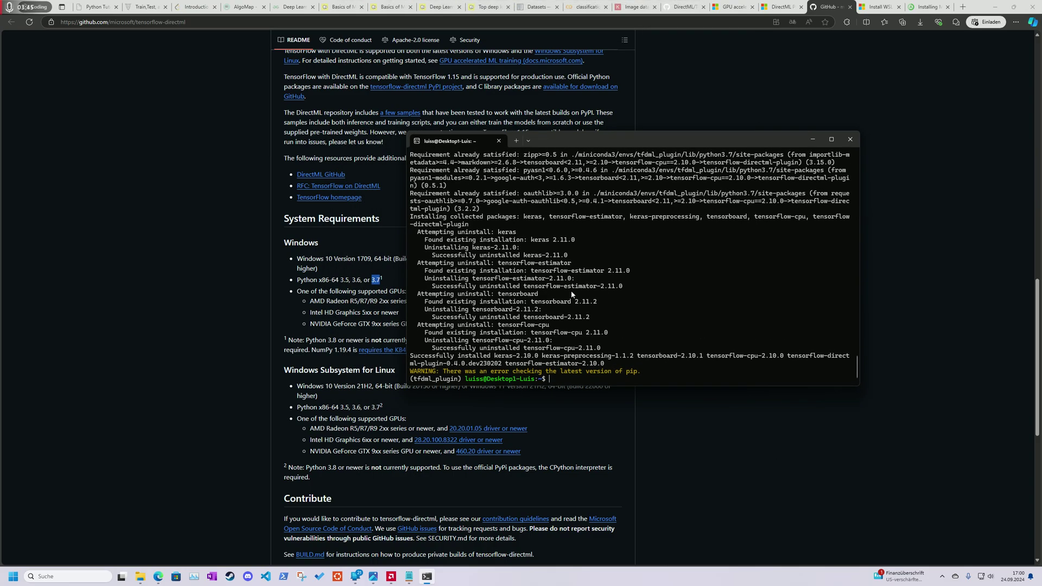
type("pyth")
type("on")
Step: Launch Python 3.7, run import tensorflow, and check the DirectML one-compatible-adapter message
key("Return")
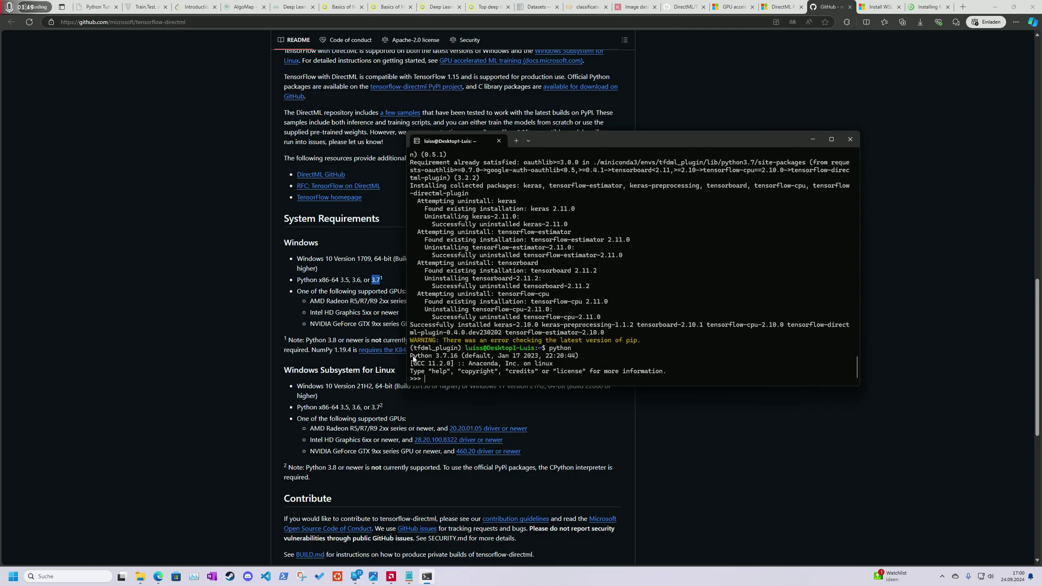
left_click_drag(411, 356, 447, 359)
type("impo")
type("rt tensorf")
type("low")
key("Return")
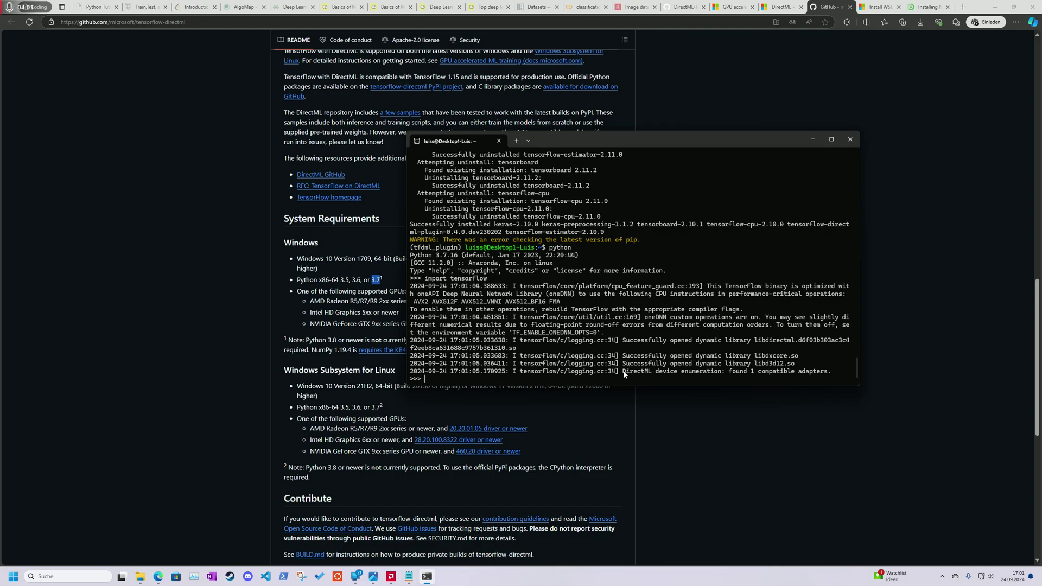
left_click_drag(623, 372, 828, 373)
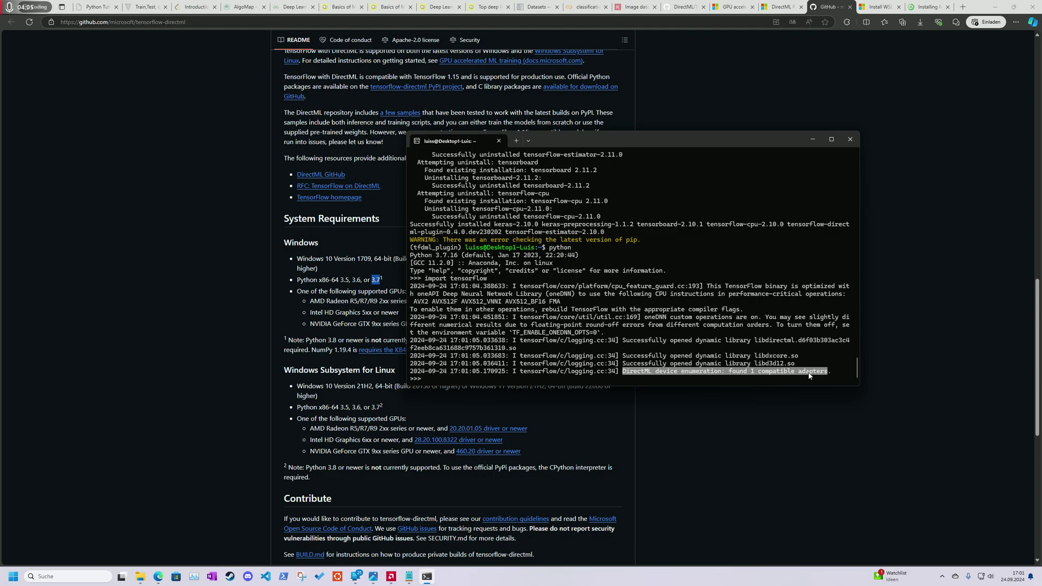
left_click(633, 374)
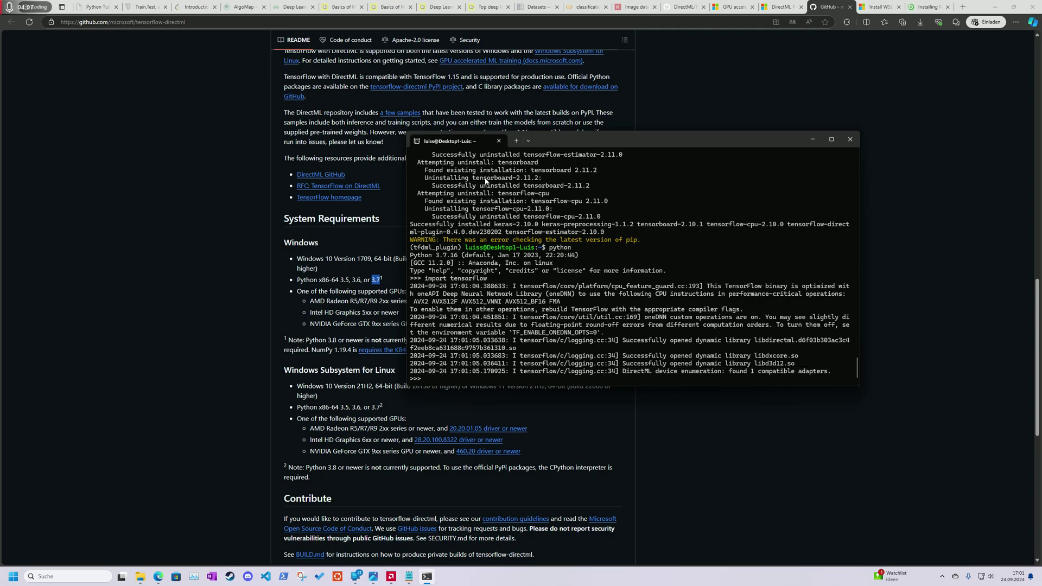
left_click_drag(564, 135, 581, 117)
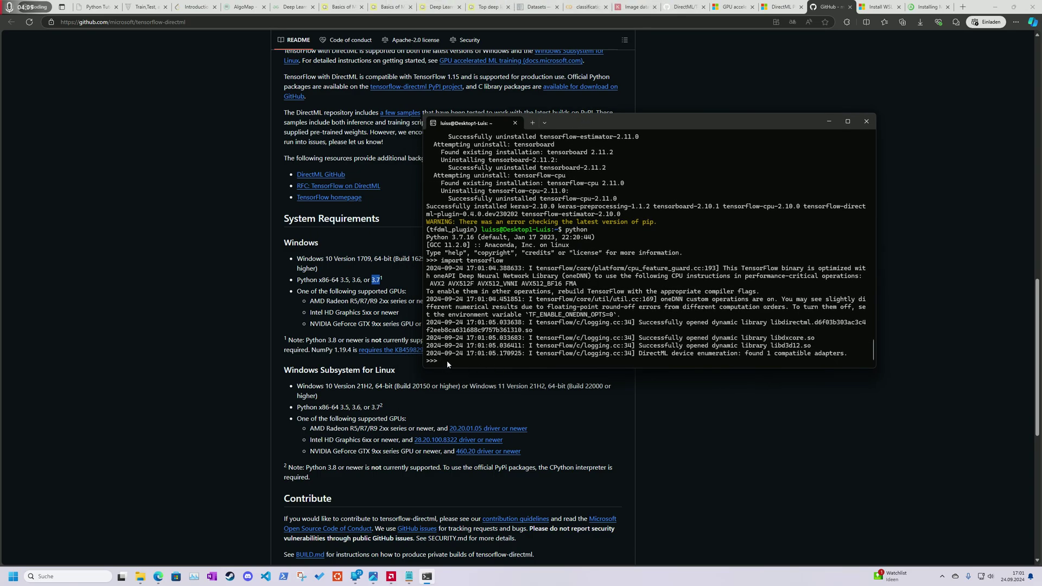
type("exit")
type("()")
Step: Exit Python, cd into ML/ImageClassification/MNIST, and list TestModel.h5, test_open.py and test_script.py
key("Return")
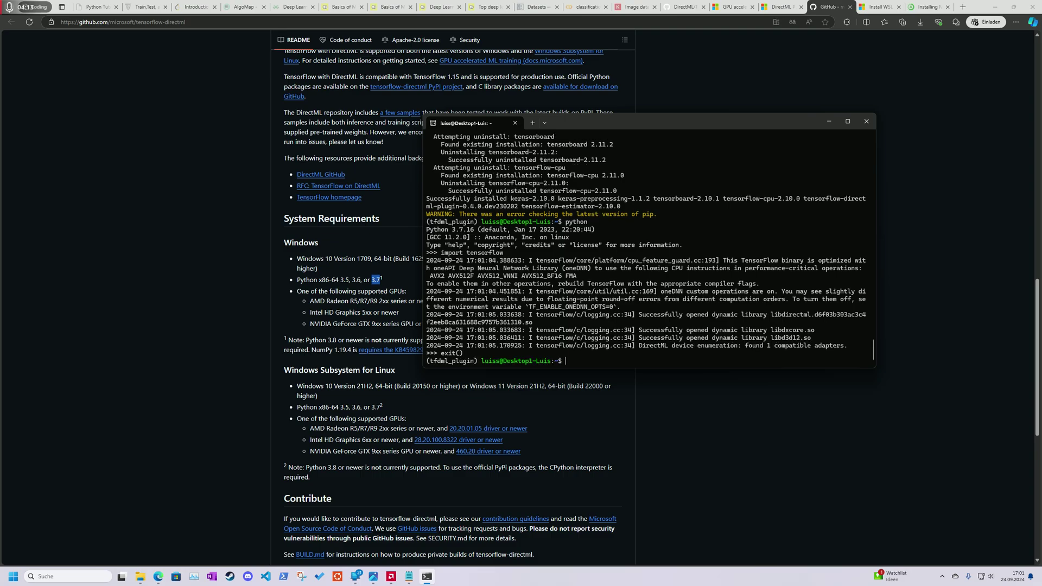
key("Up")
key("Up")
key("Up")
key("Up")
key("Return")
type("ls")
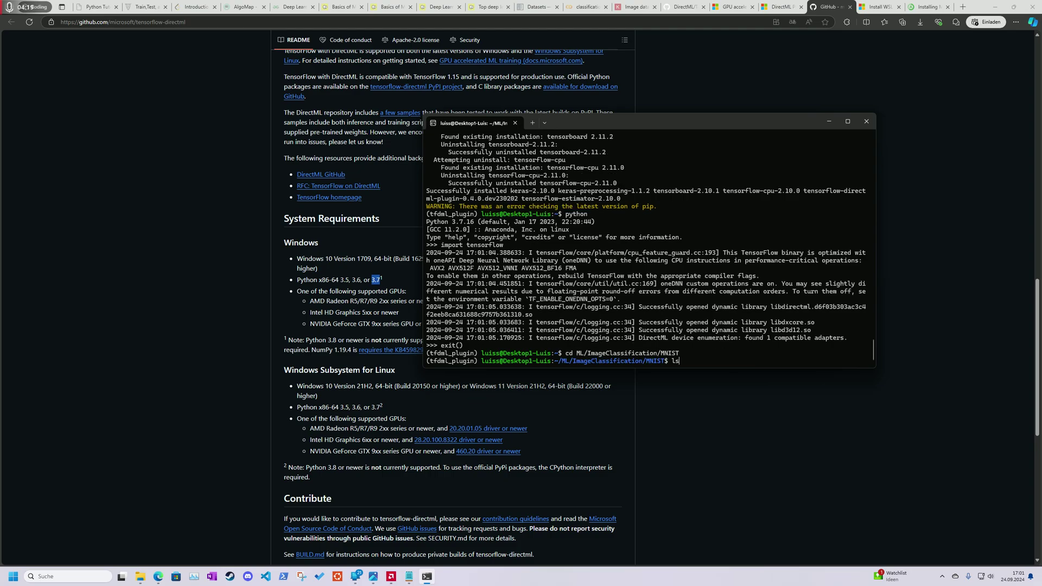
key("Return")
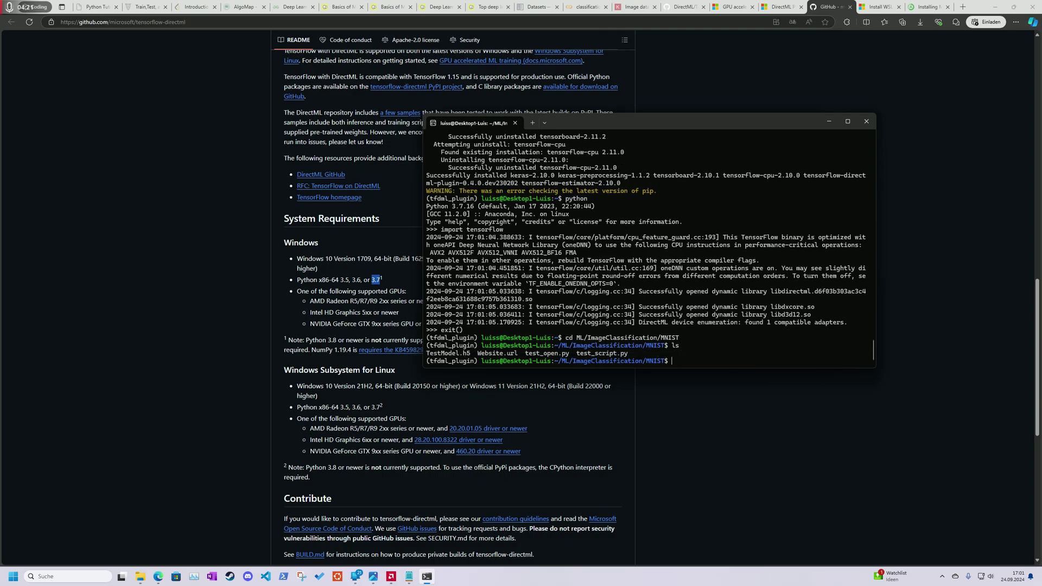
Step: Fix the script-name typo, run python test_script.py for 5-epoch training, and open Task Manager
double_click(578, 355)
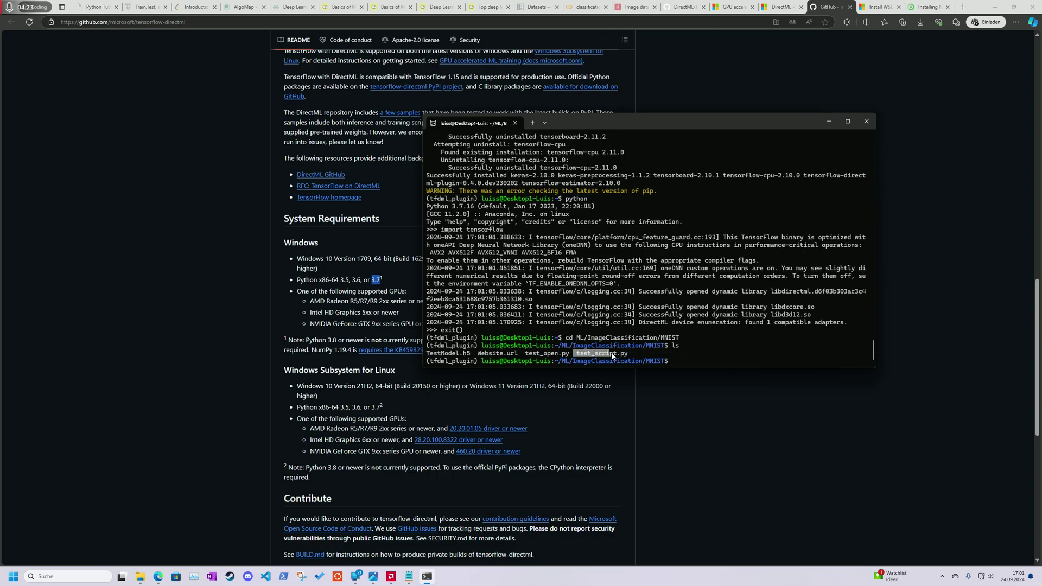
left_click(682, 364)
type("tes")
type("scpt")
type("py")
type("pyt")
type("hon ")
type("0t0")
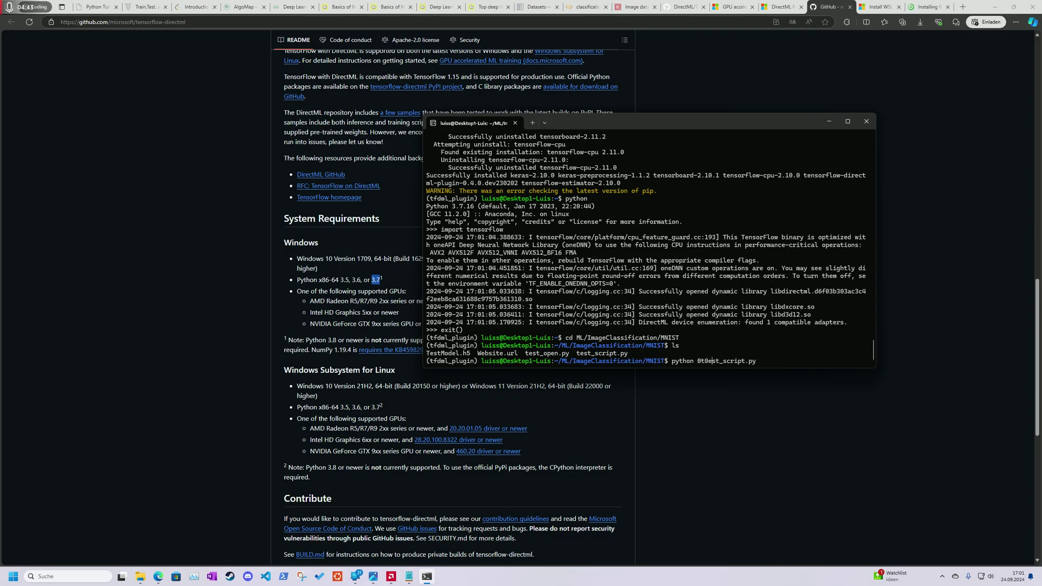
key("BackSpace")
key("BackSpace")
key("BackSpace")
type("t")
key("Return")
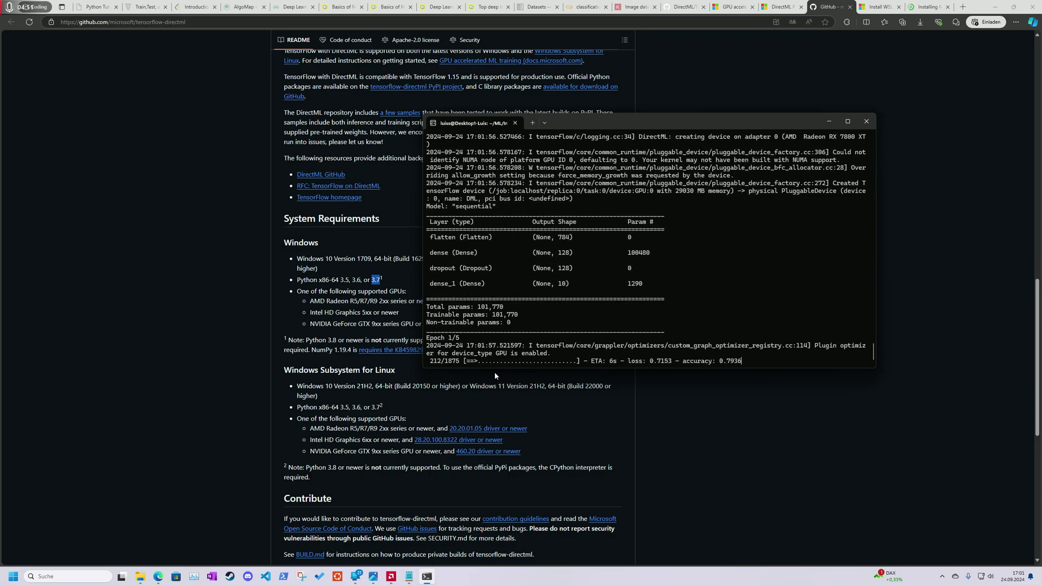
right_click(509, 580)
left_click(547, 544)
Step: Place Task Manager's Performance view beside the terminal, show GPU 0 graphs, and review the model summary
left_click(331, 190)
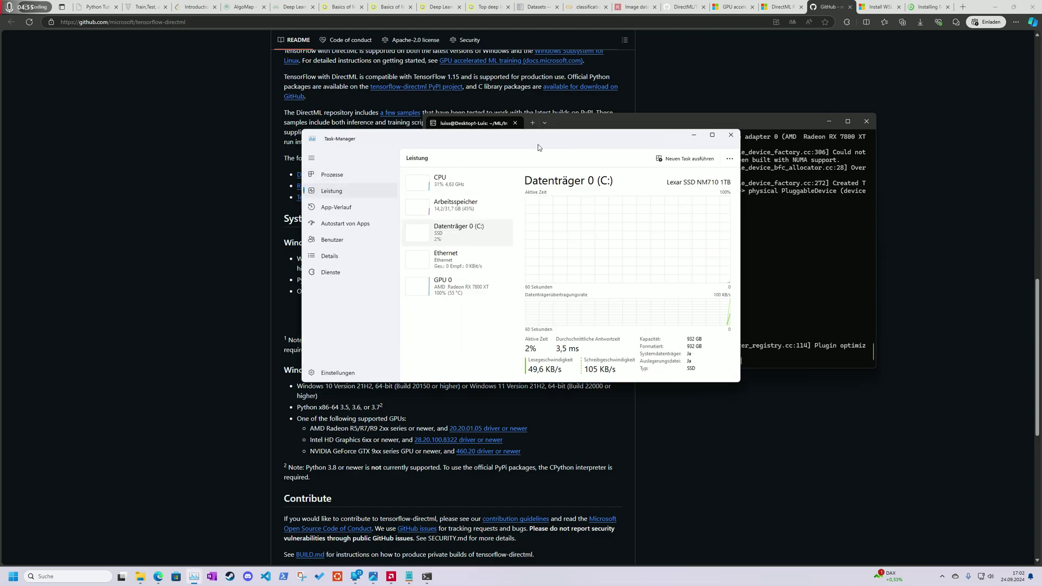
left_click_drag(543, 144, 382, 116)
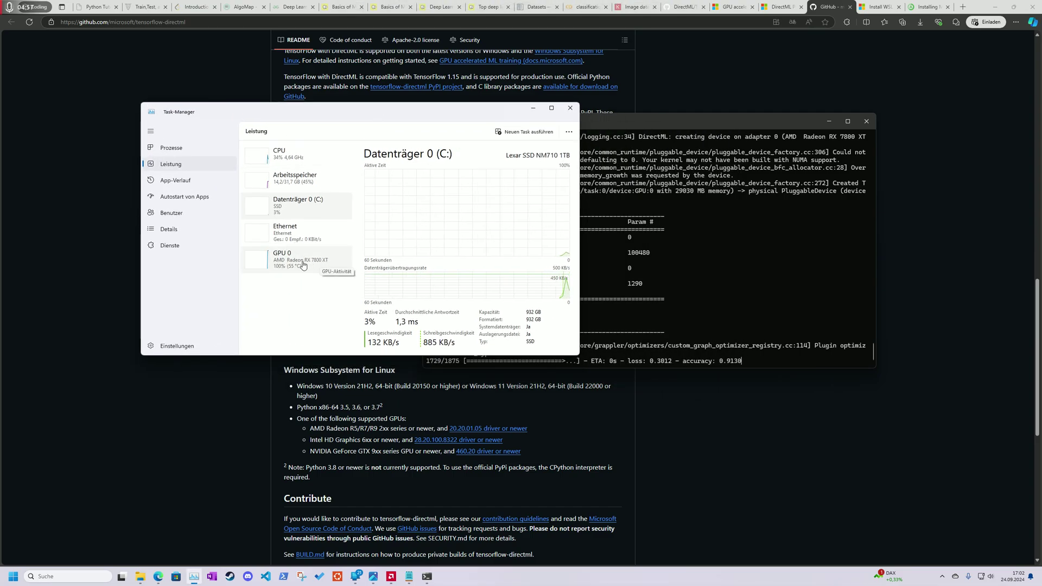
left_click_drag(376, 108, 282, 67)
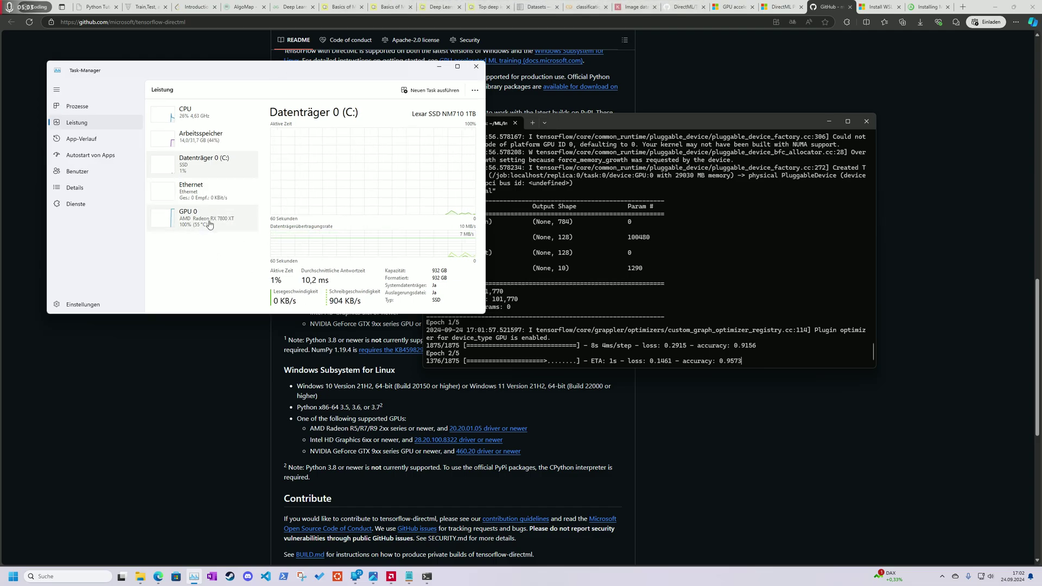
left_click_drag(570, 122, 664, 97)
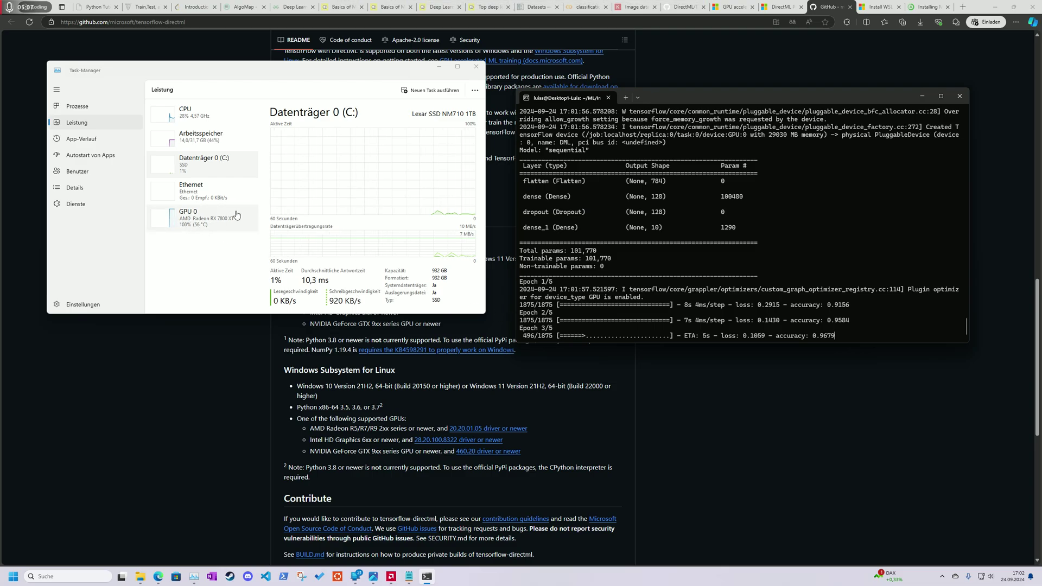
left_click(218, 223)
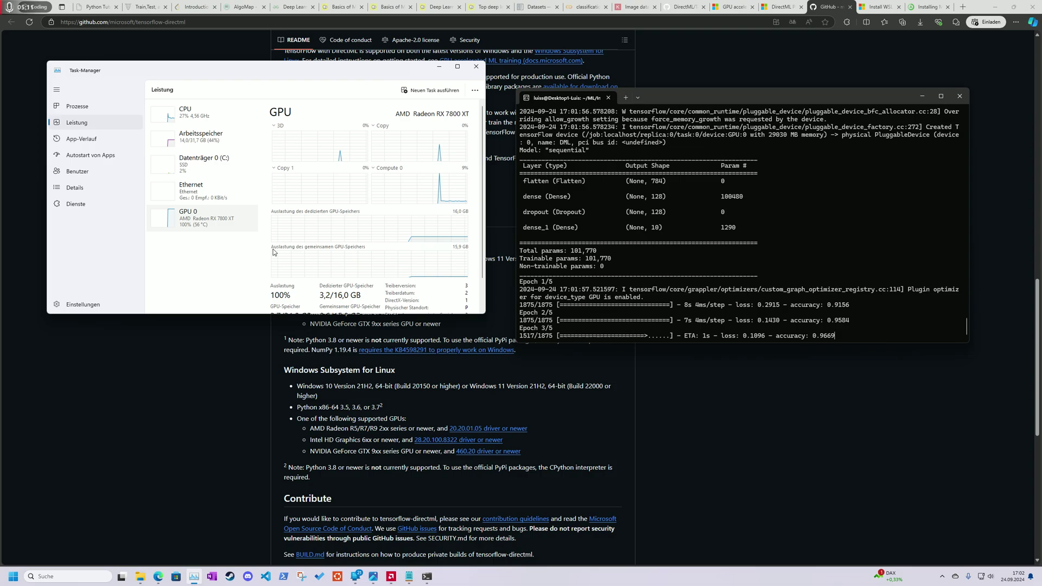
scroll(663, 239, "up", 3)
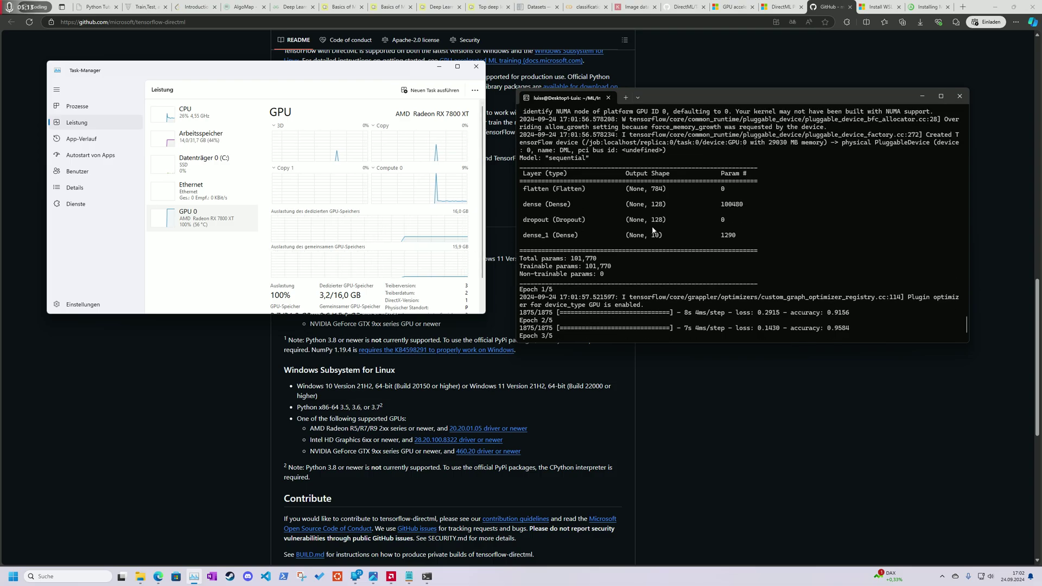
scroll(661, 238, "up", 3)
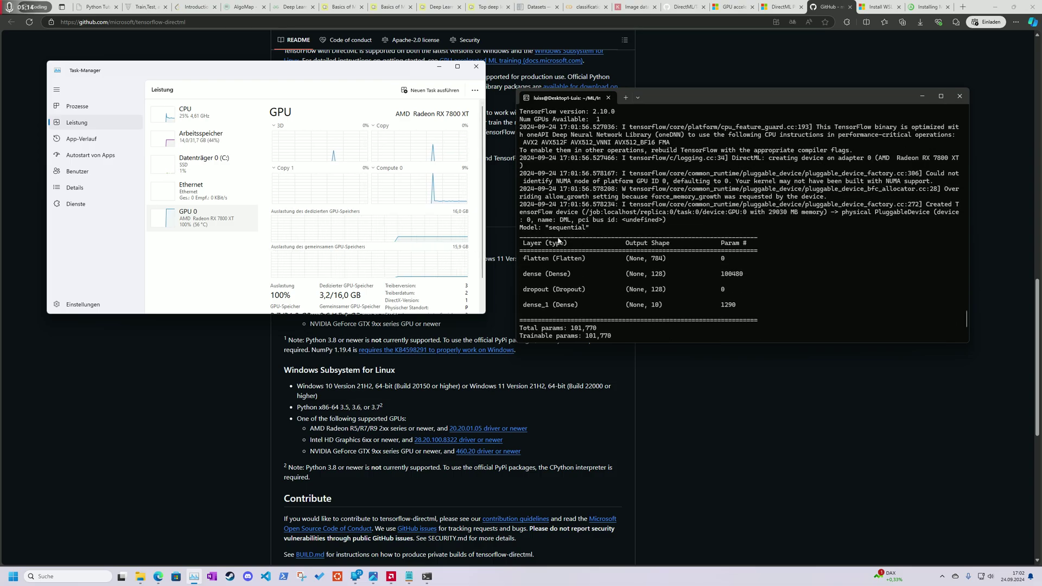
scroll(554, 238, "down", 3)
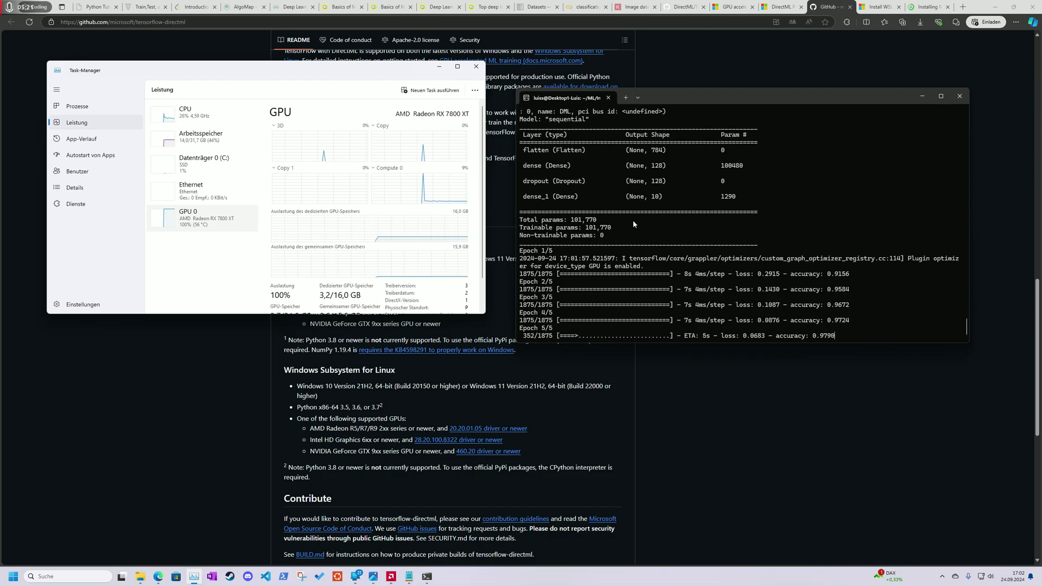
mouse_move(523, 133)
left_mouse_down()
mouse_move(744, 213)
mouse_move(773, 205)
left_mouse_up()
left_click(702, 197)
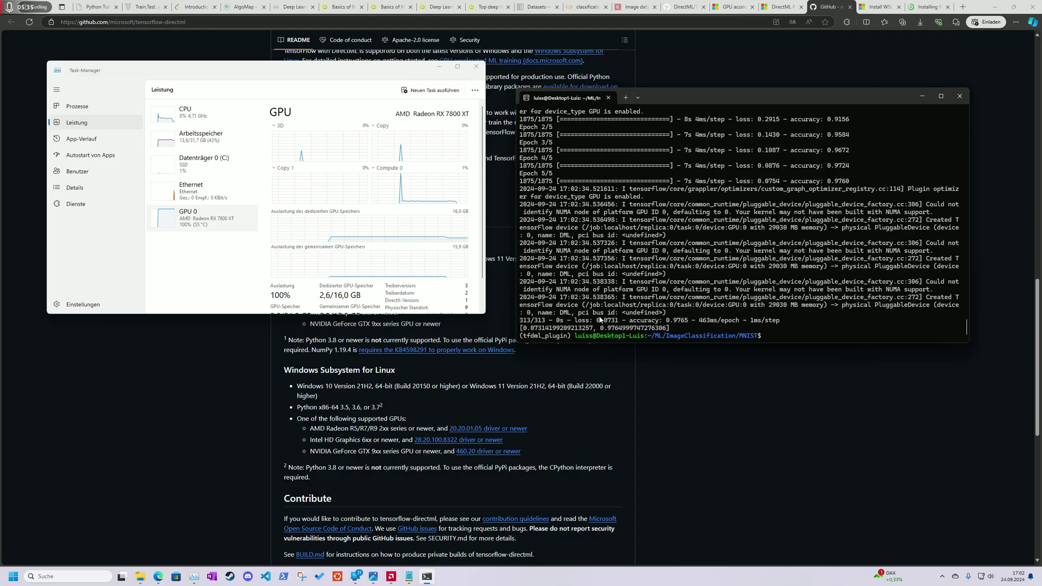
scroll(620, 282, "up", 5)
scroll(620, 283, "up", 5)
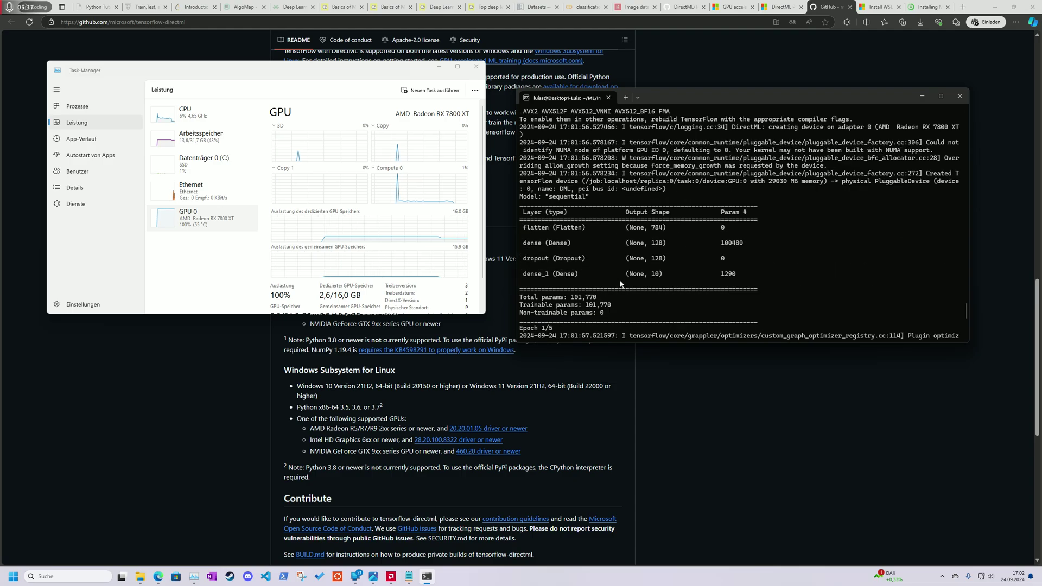
scroll(621, 282, "up", 5)
scroll(621, 282, "up", 5)
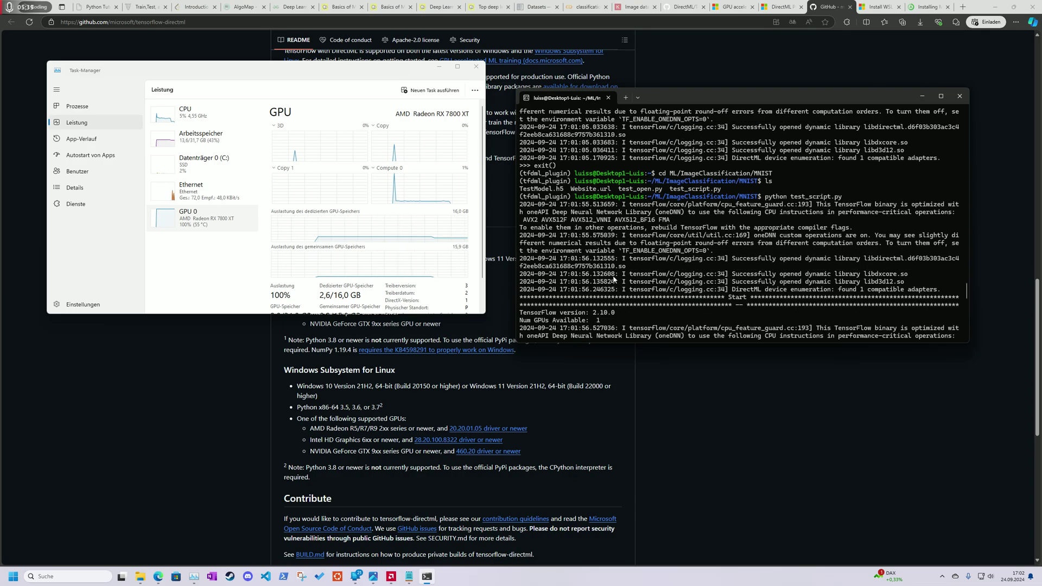
scroll(612, 277, "down", 5)
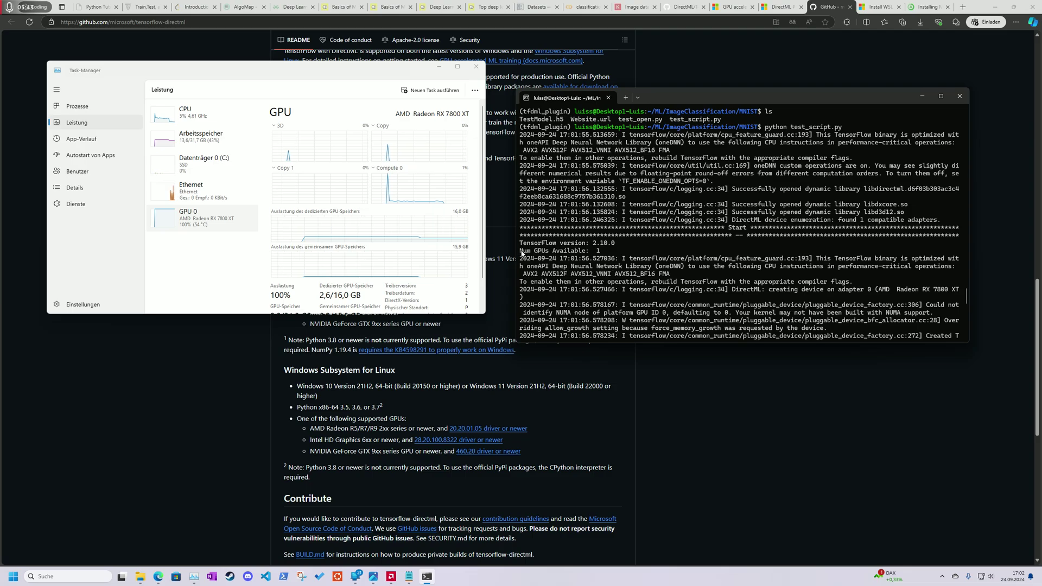
left_click_drag(521, 242, 606, 245)
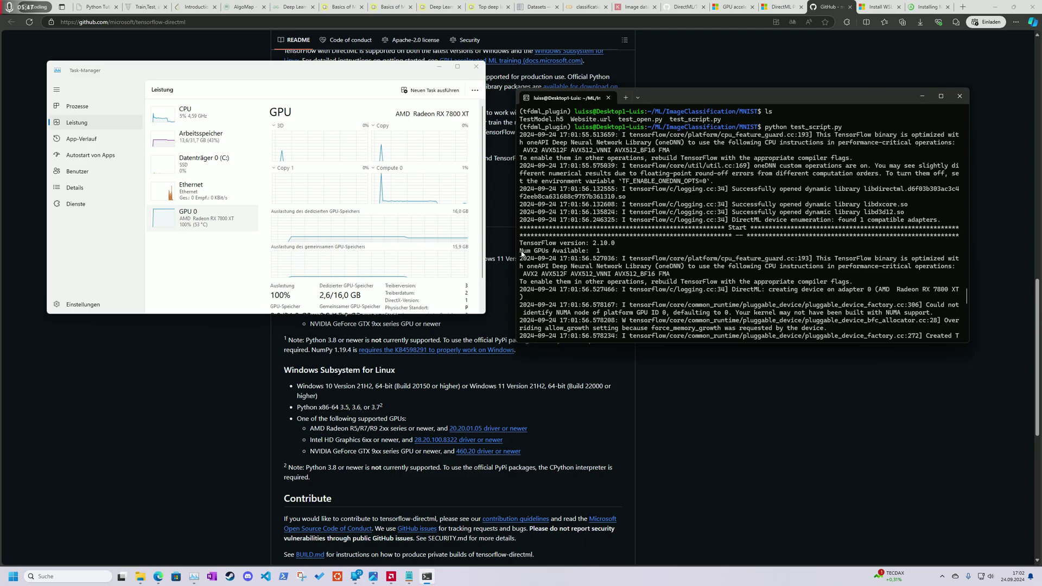
left_click_drag(521, 250, 604, 252)
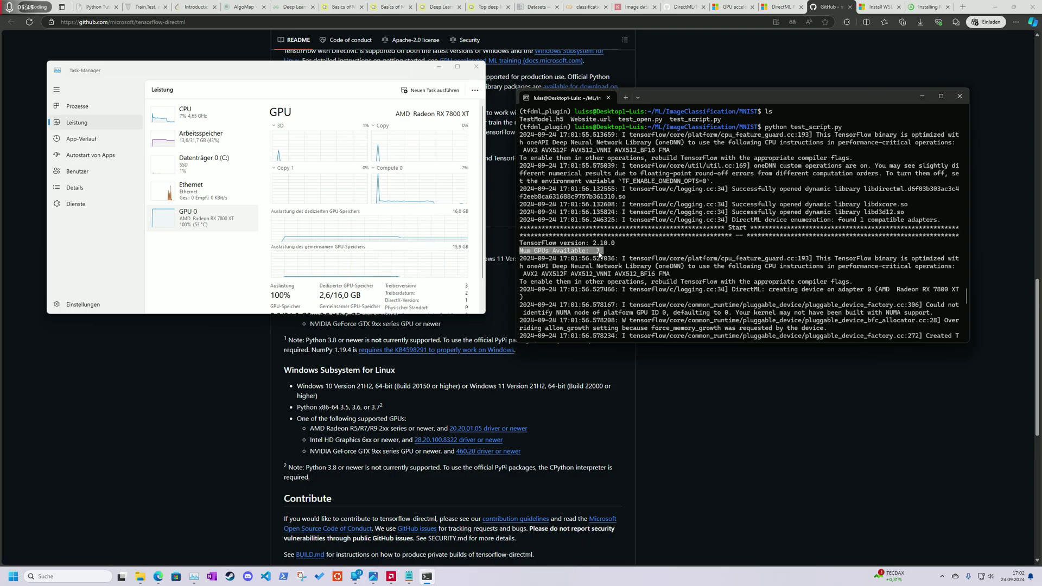
left_click(503, 228)
scroll(661, 240, "down", 10)
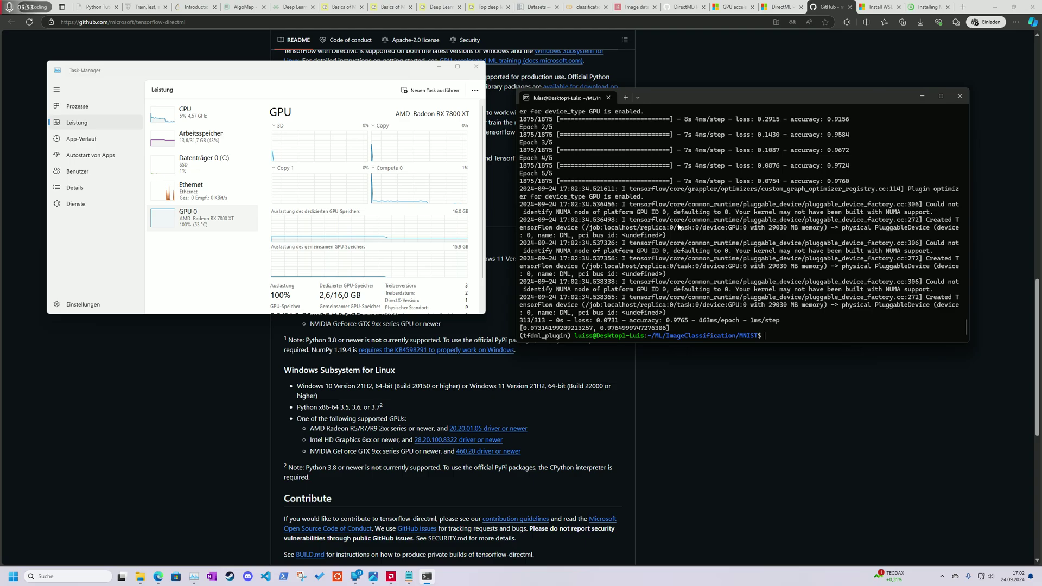
left_click_drag(290, 66, 360, 146)
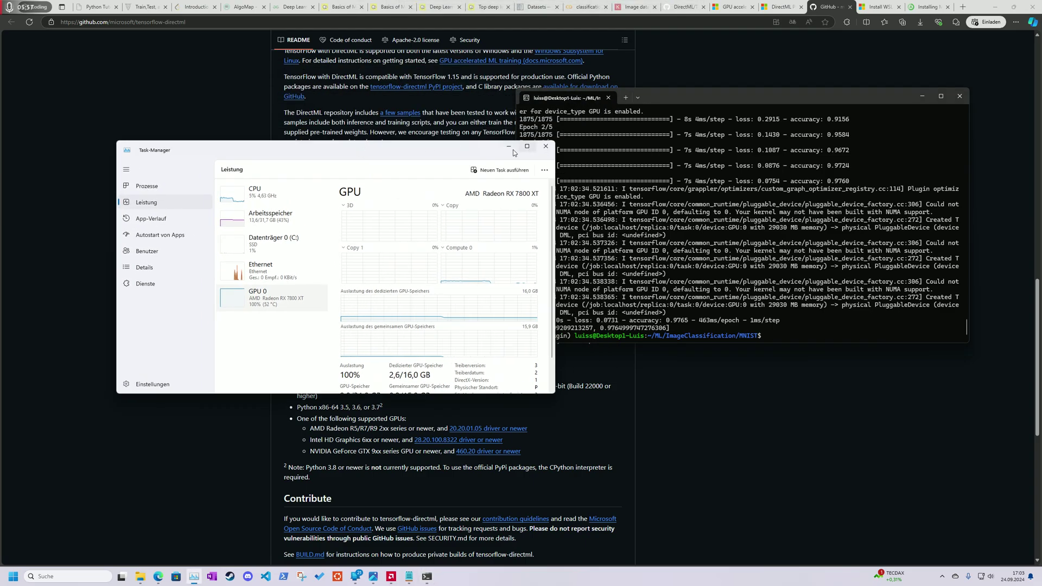
left_click_drag(514, 149, 465, 150)
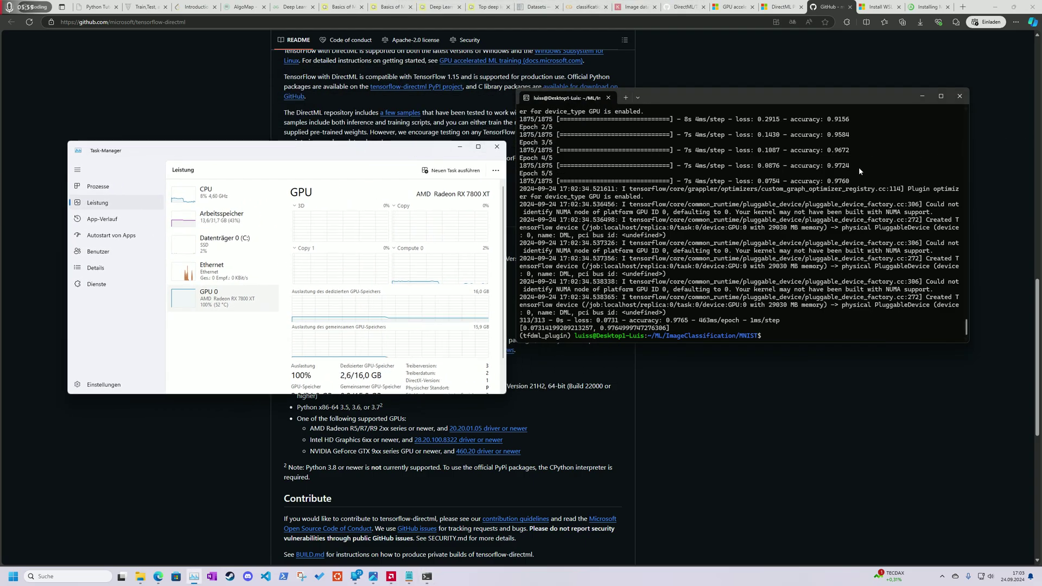